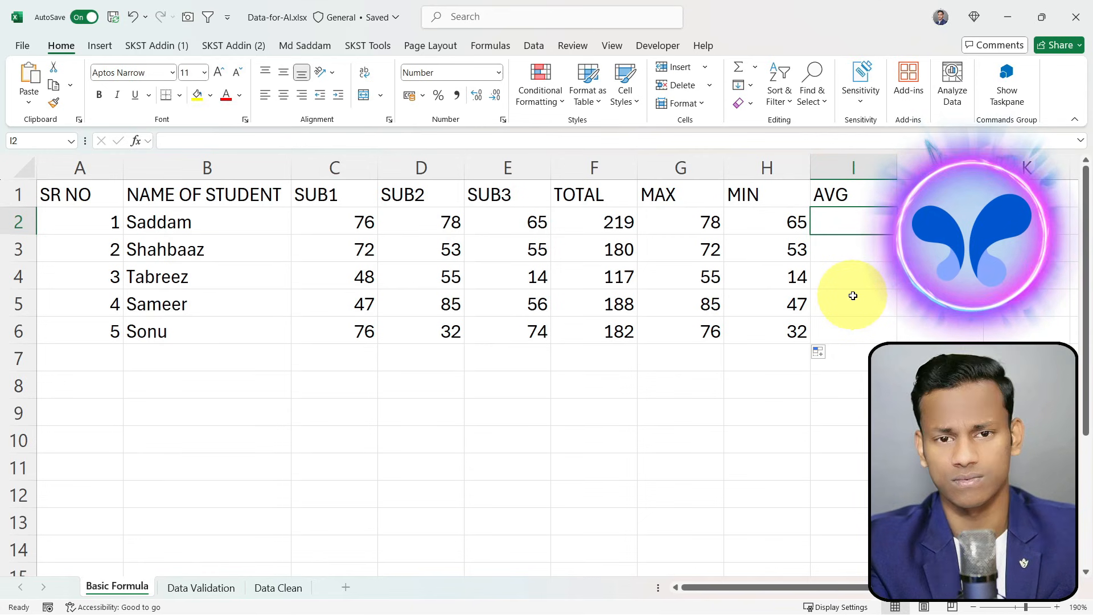
# Step: Calculate the average of C2:E2 in cell I2 with the AVERAGE function and fill the formula down to I6
pyautogui.write('=aver')
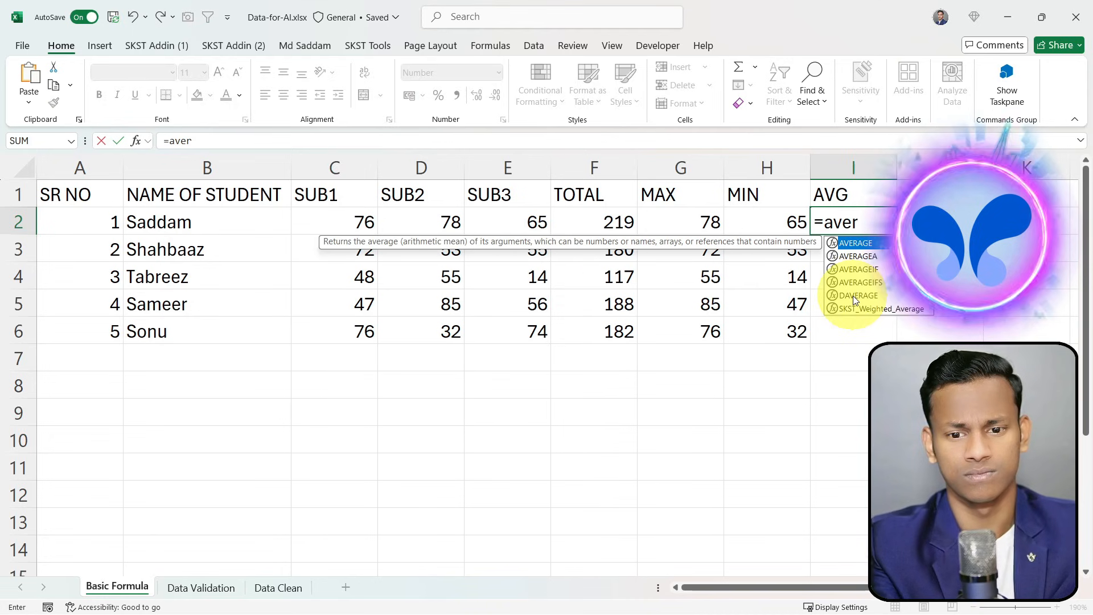
pyautogui.press('Tab')
pyautogui.moveTo(360, 221); pyautogui.dragTo(524, 223)
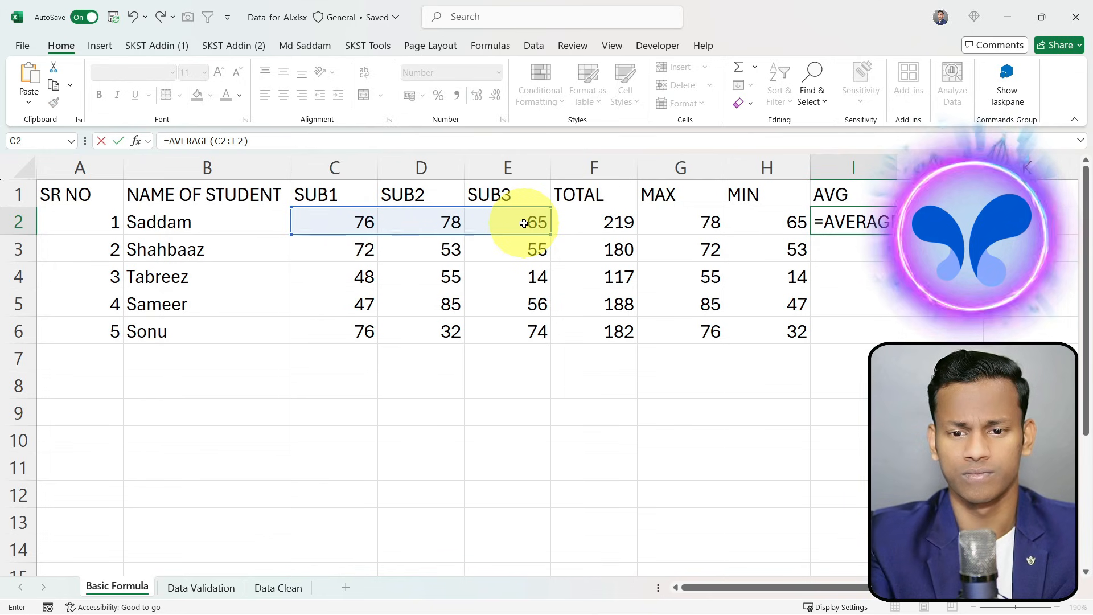
pyautogui.press('Return')
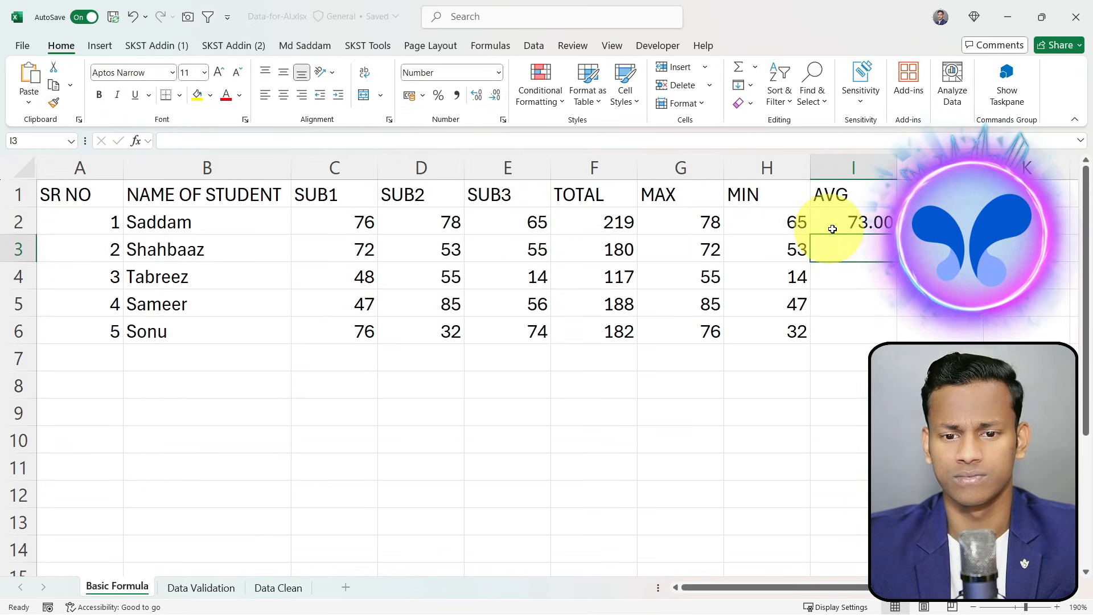
pyautogui.click(837, 224)
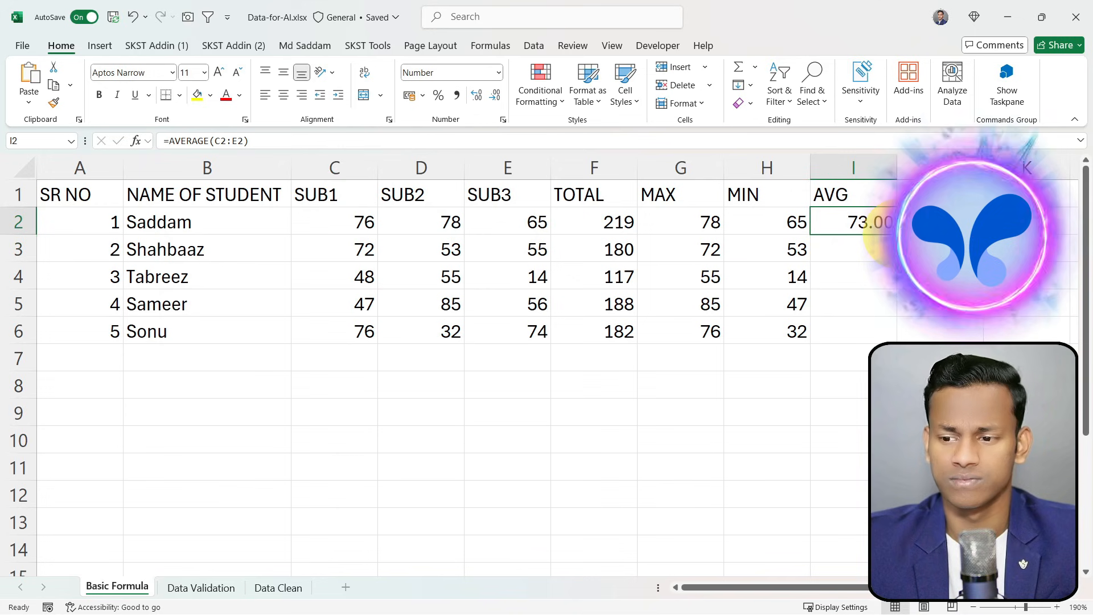
pyautogui.moveTo(896, 234); pyautogui.dragTo(898, 339)
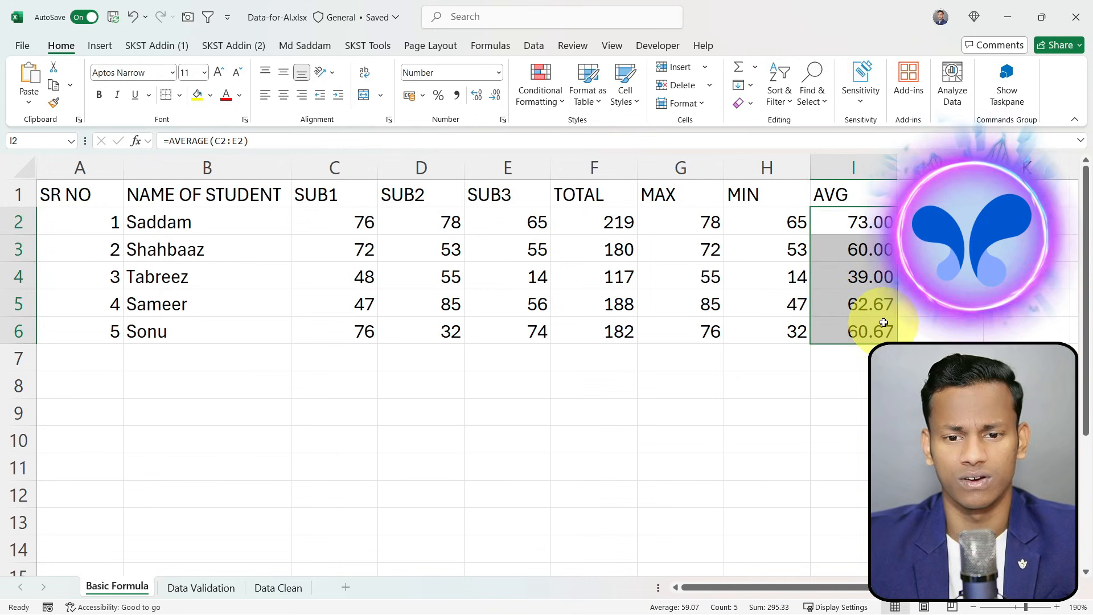
pyautogui.click(861, 292)
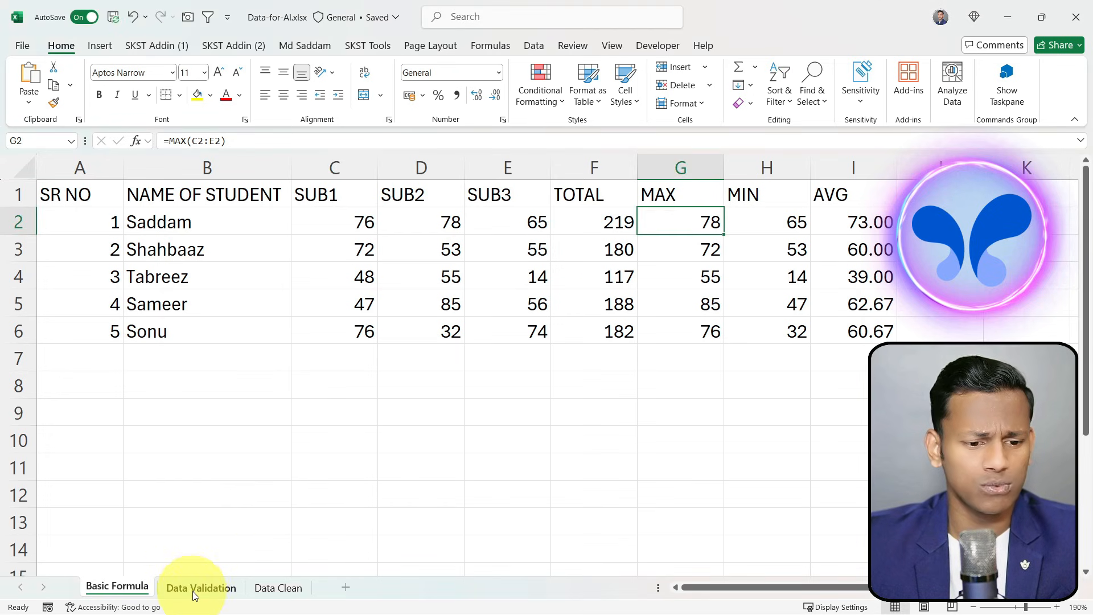
# Step: Switch to the Data Validation sheet and highlight the empty cells below the Name header
pyautogui.click(193, 591)
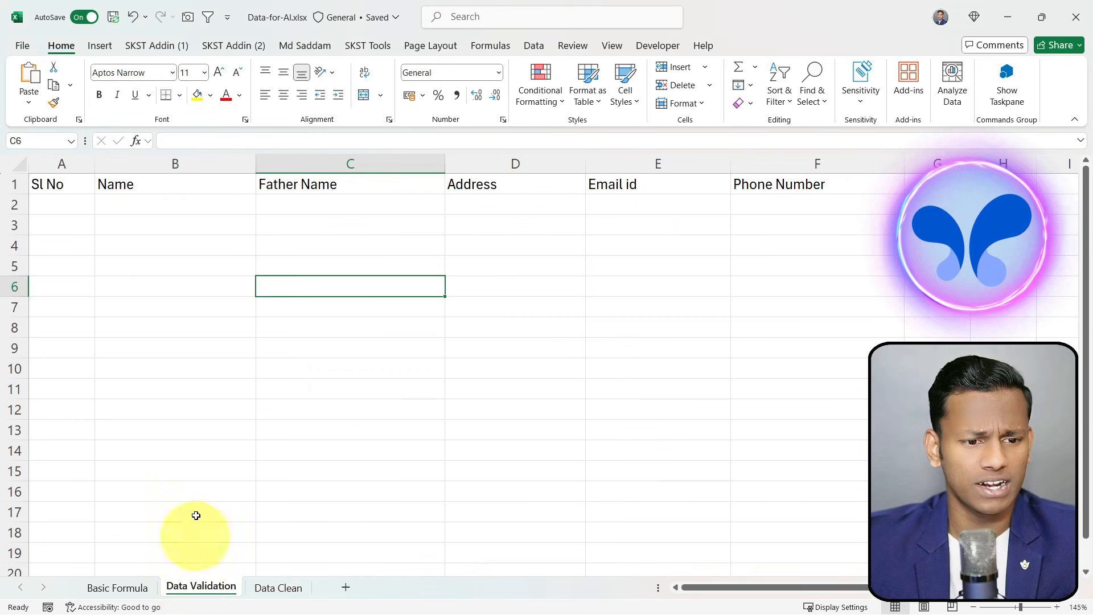
pyautogui.click(159, 221)
pyautogui.moveTo(118, 199)
pyautogui.mouseDown()
pyautogui.moveTo(161, 341)
pyautogui.moveTo(173, 505)
pyautogui.mouseUp()
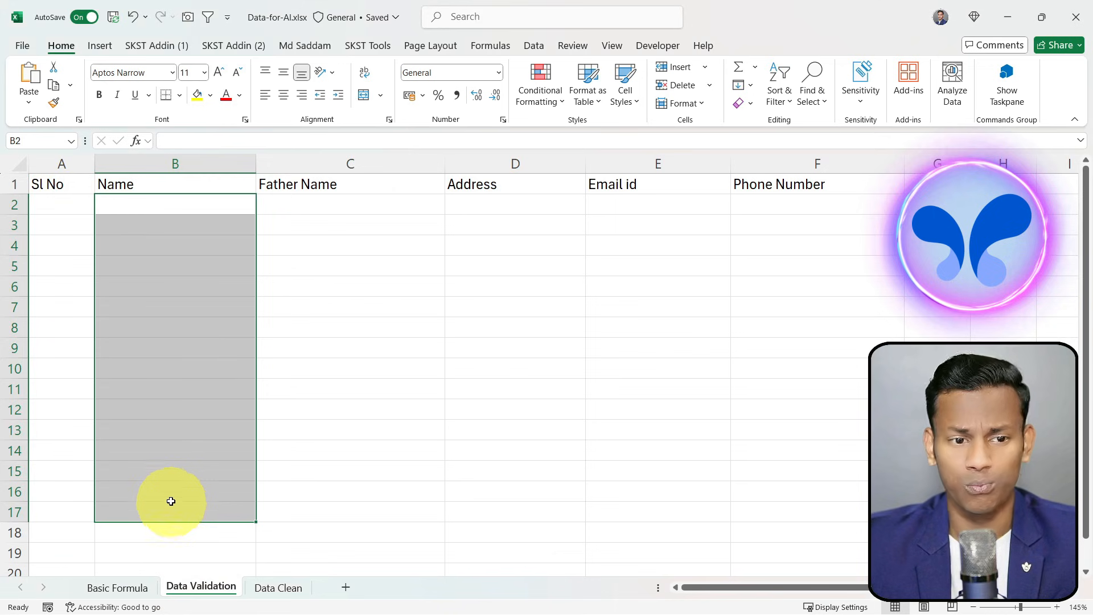
pyautogui.click(176, 369)
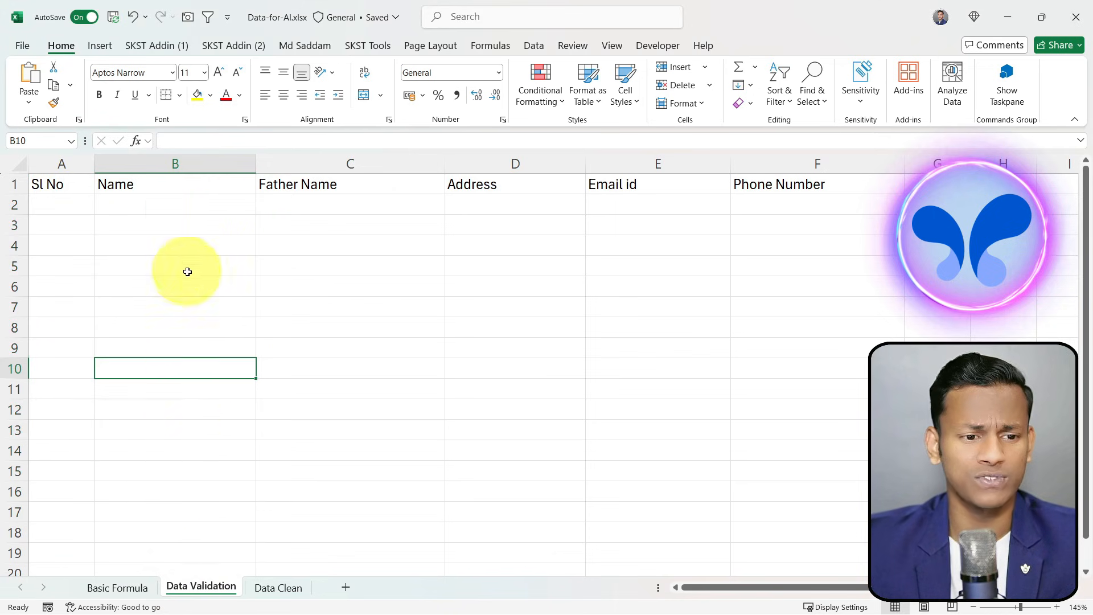
pyautogui.moveTo(182, 203); pyautogui.dragTo(179, 347)
pyautogui.click(185, 237)
pyautogui.moveTo(190, 203); pyautogui.dragTo(196, 407)
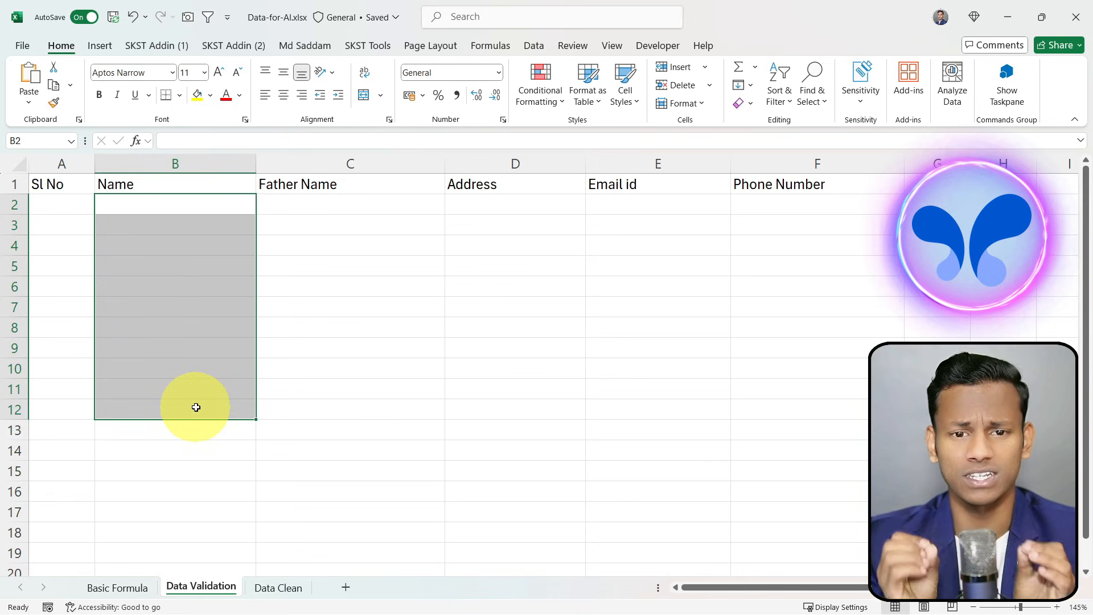
pyautogui.click(197, 407)
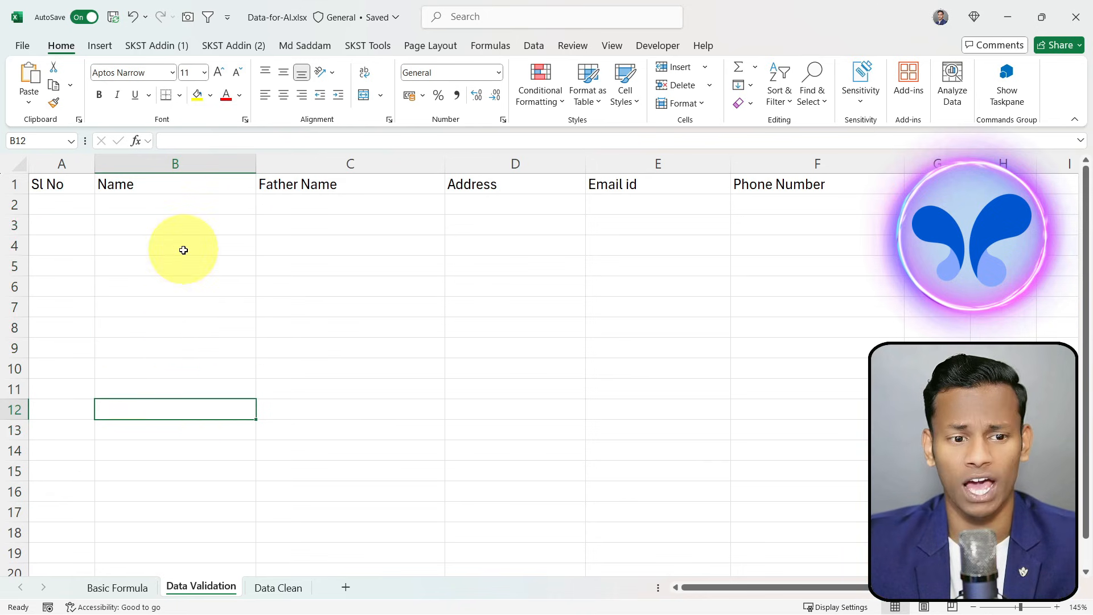
pyautogui.moveTo(193, 203); pyautogui.dragTo(183, 415)
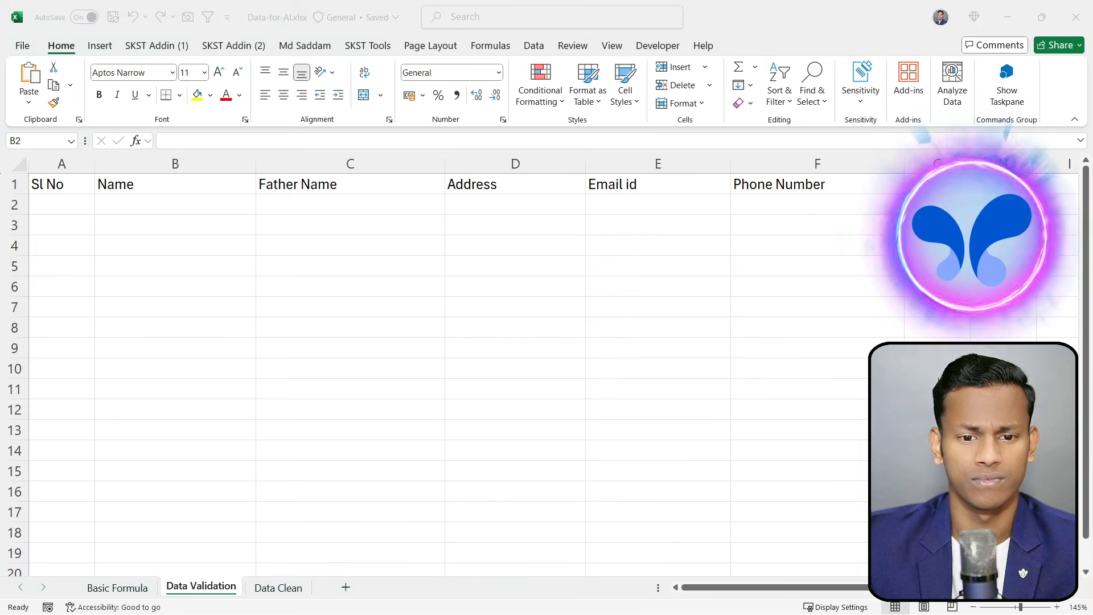
# Step: Select cells B2 to B20 under Name and open the data validation settings for them
pyautogui.click(147, 211)
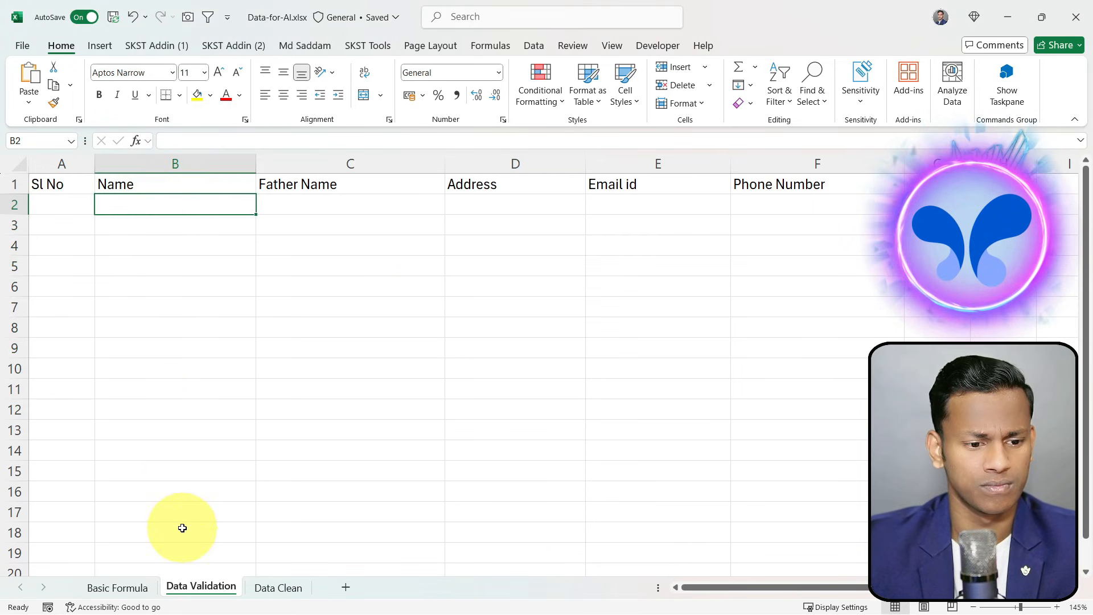
pyautogui.keyDown('shift'); pyautogui.click(166, 557); pyautogui.keyUp('shift')
pyautogui.keyDown('shift'); pyautogui.click(159, 573); pyautogui.keyUp('shift')
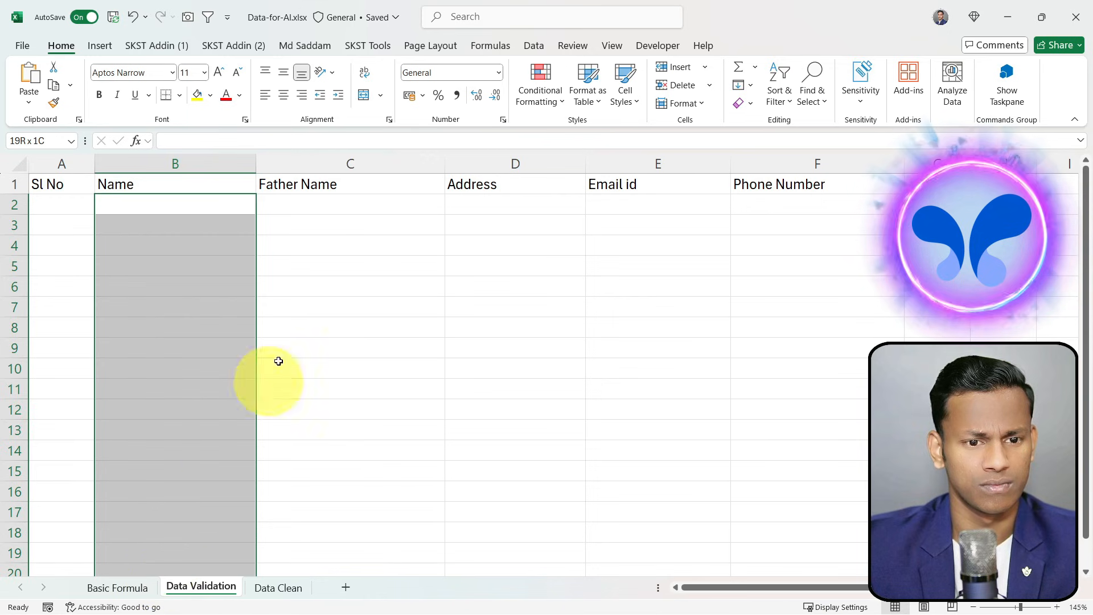
pyautogui.click(535, 45)
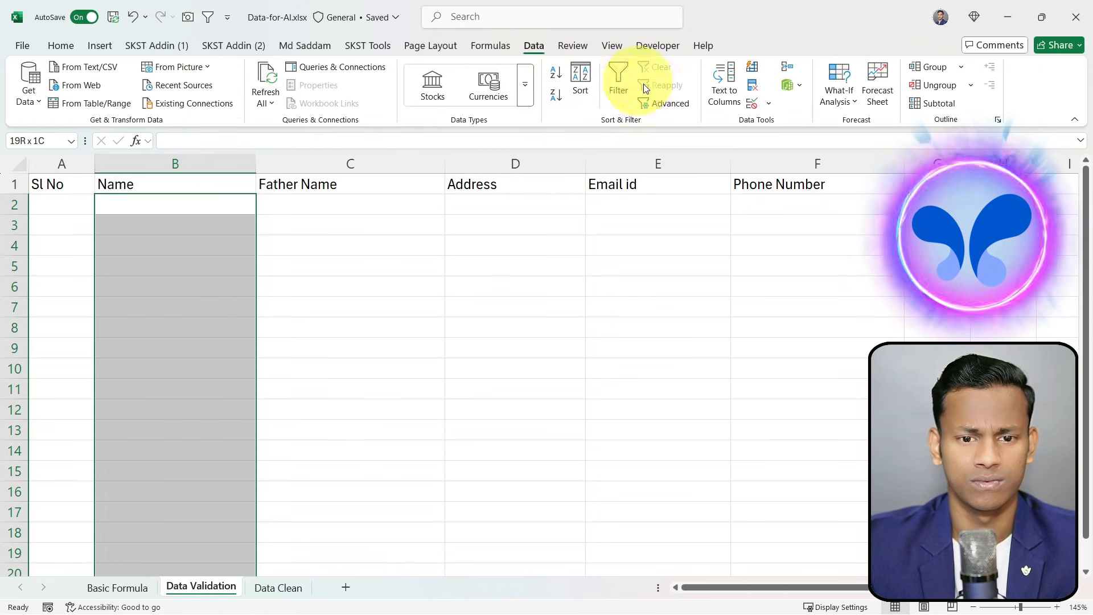
pyautogui.click(754, 104)
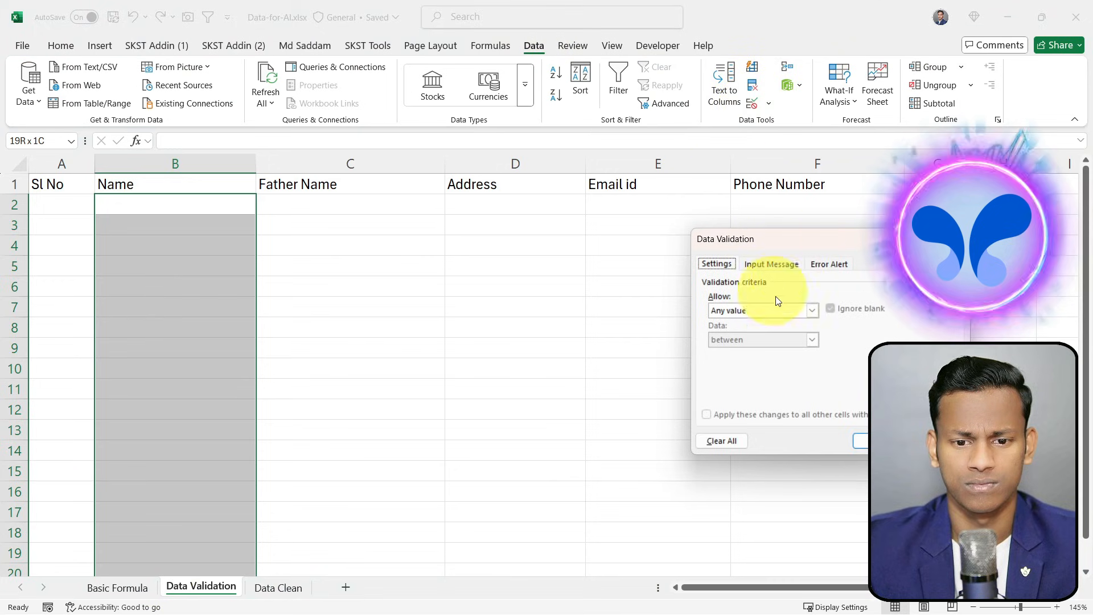
pyautogui.moveTo(796, 241); pyautogui.dragTo(442, 225)
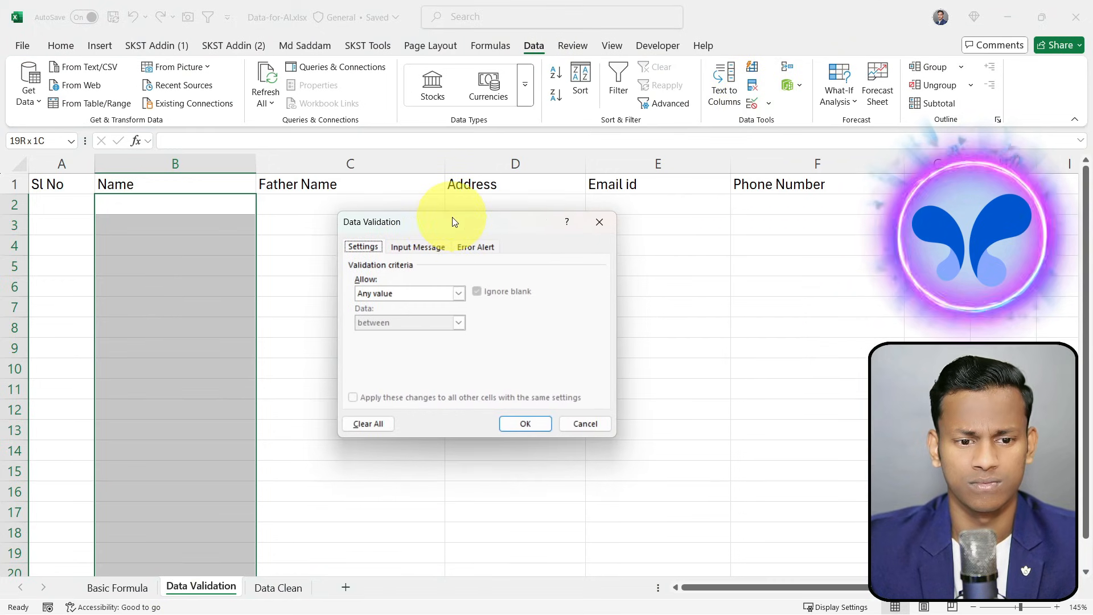
# Step: Set the validation criteria for the Name cells to a text length equal to 25
pyautogui.click(399, 297)
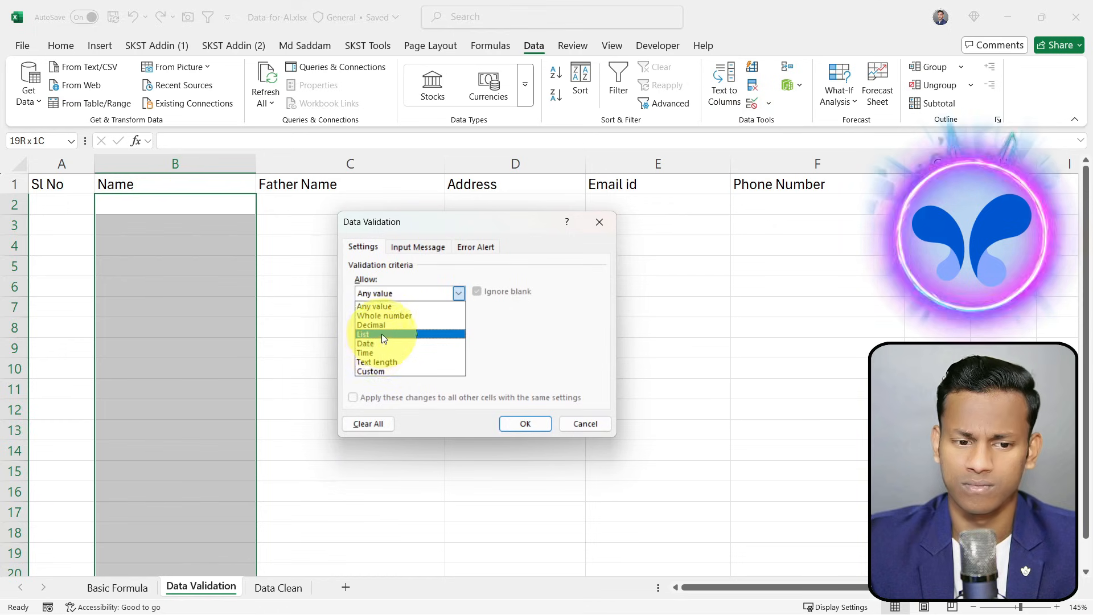
pyautogui.click(373, 362)
pyautogui.click(436, 325)
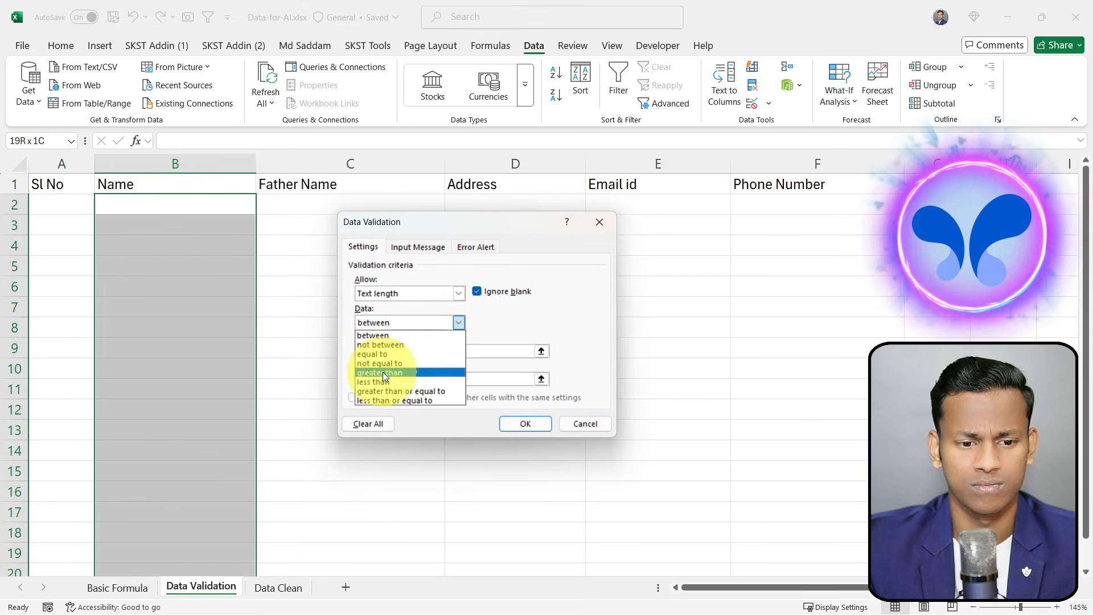
pyautogui.click(401, 354)
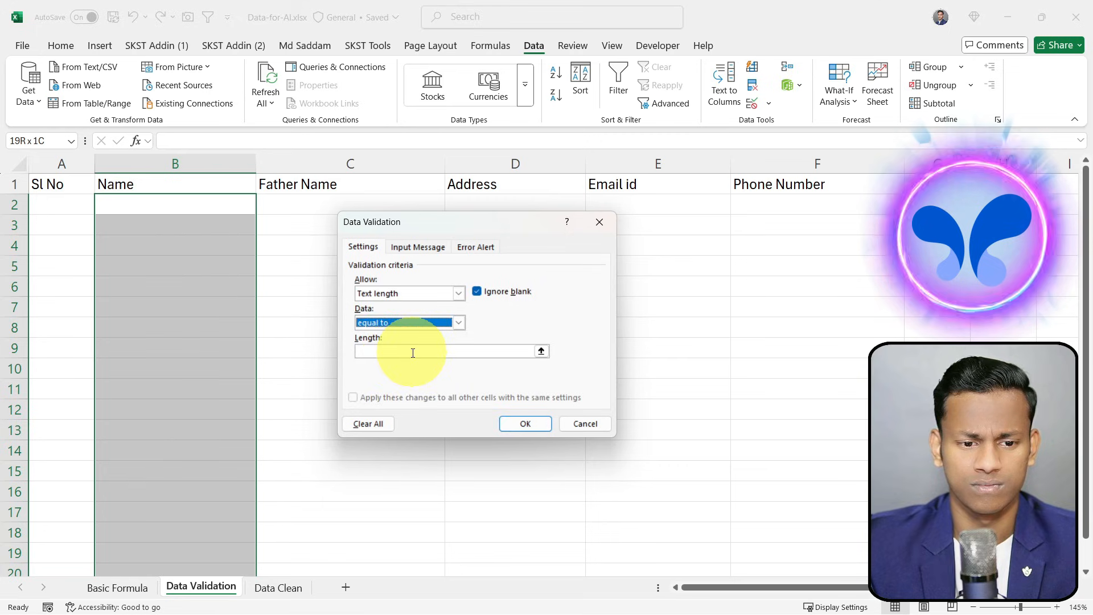
pyautogui.click(412, 353)
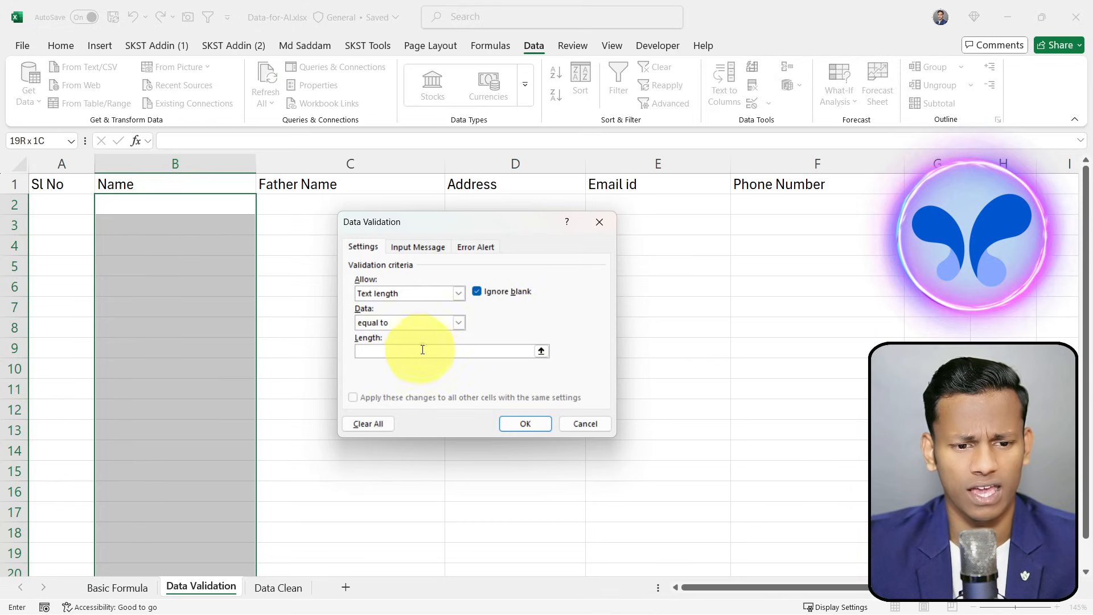
pyautogui.click(433, 293)
pyautogui.click(433, 294)
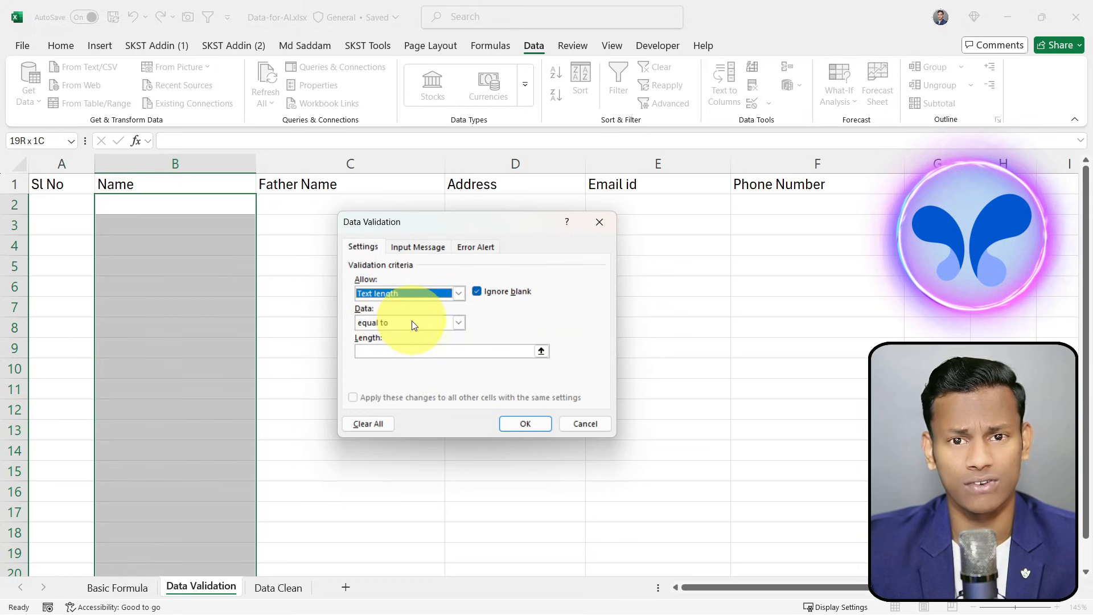
pyautogui.click(396, 350)
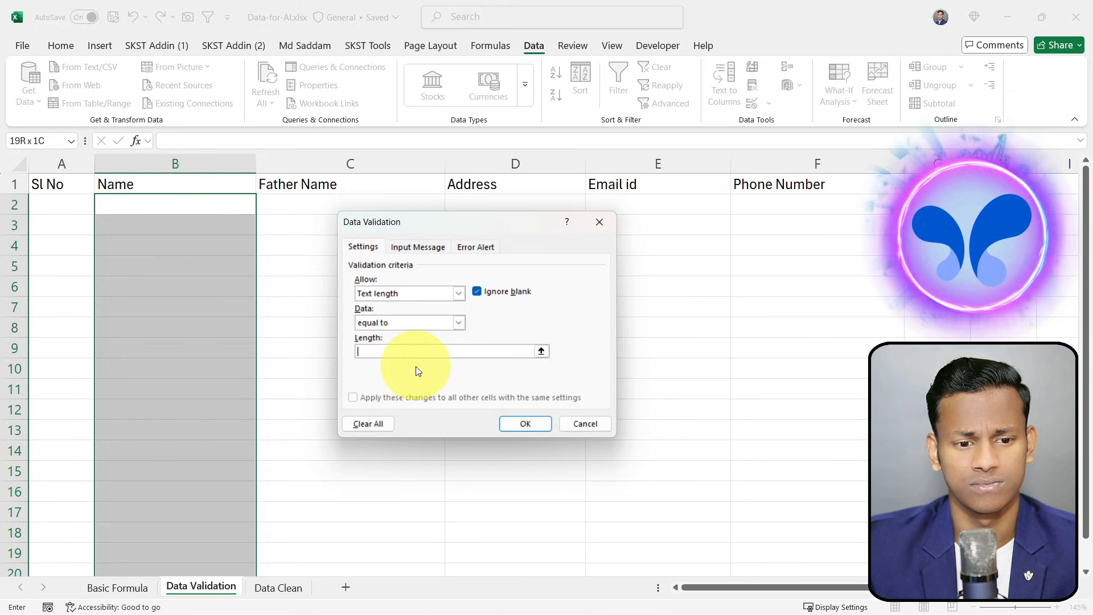
pyautogui.write('25')
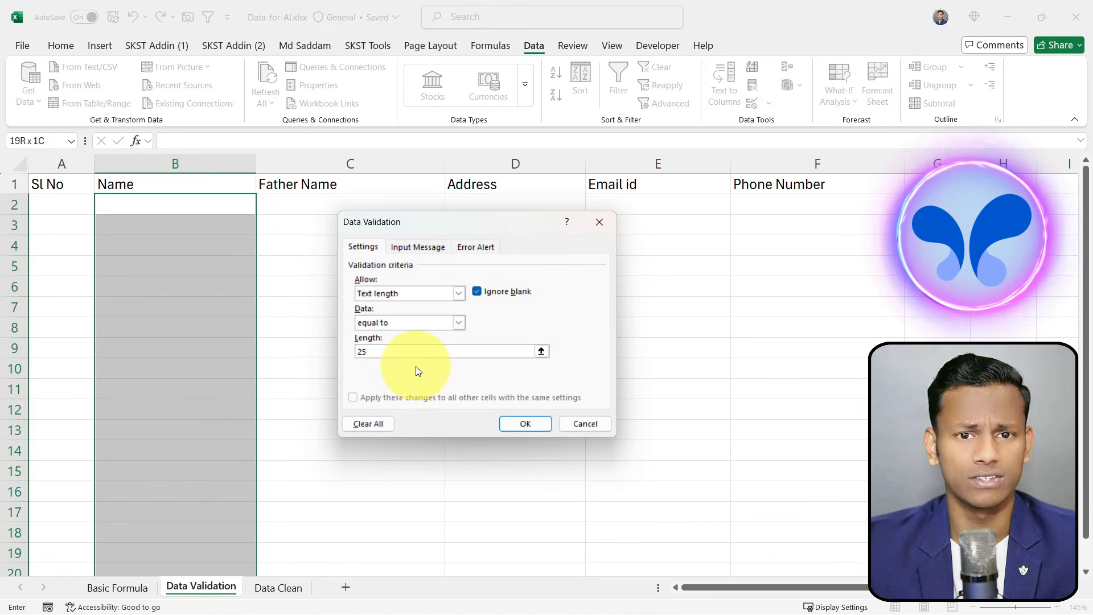
# Step: Reset the allowed validation type to Any value and view the input message and error alert options
pyautogui.moveTo(356, 351); pyautogui.dragTo(397, 348)
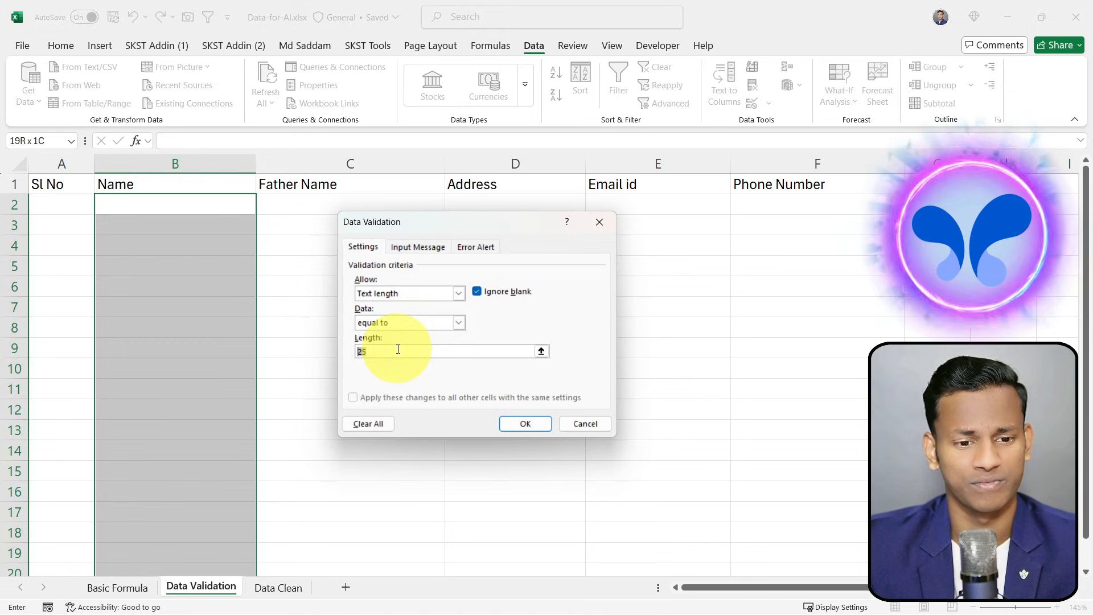
pyautogui.click(424, 294)
pyautogui.click(378, 310)
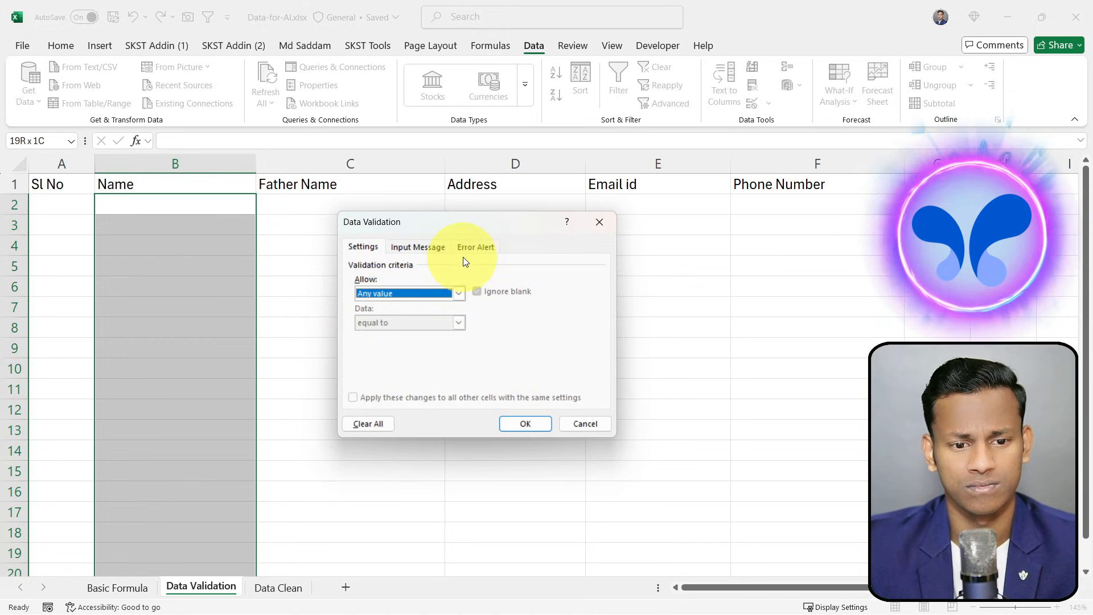
pyautogui.click(419, 248)
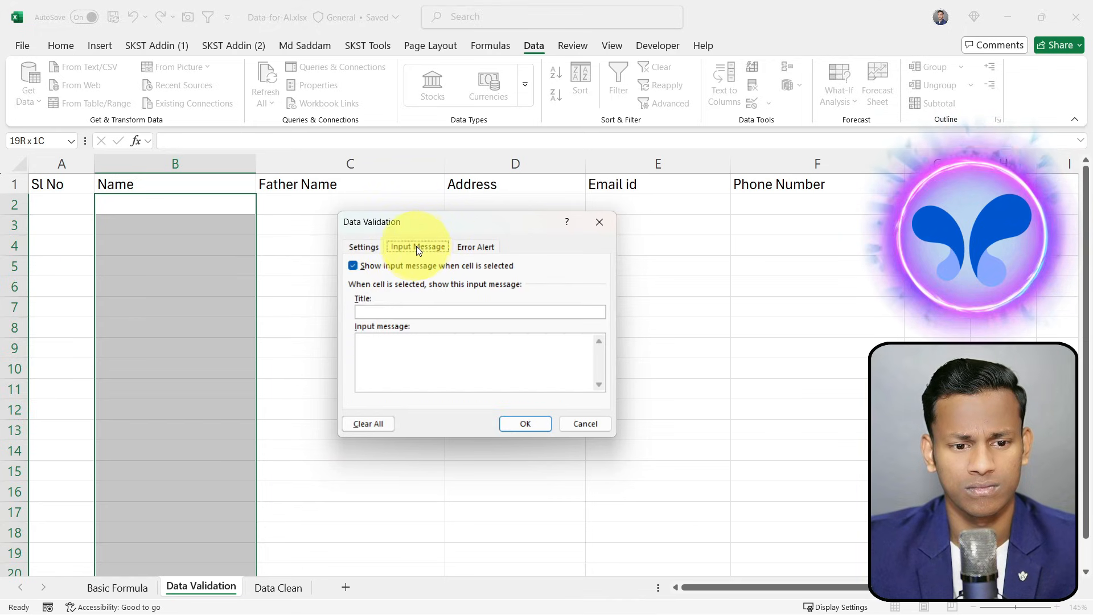
pyautogui.click(466, 251)
pyautogui.click(362, 246)
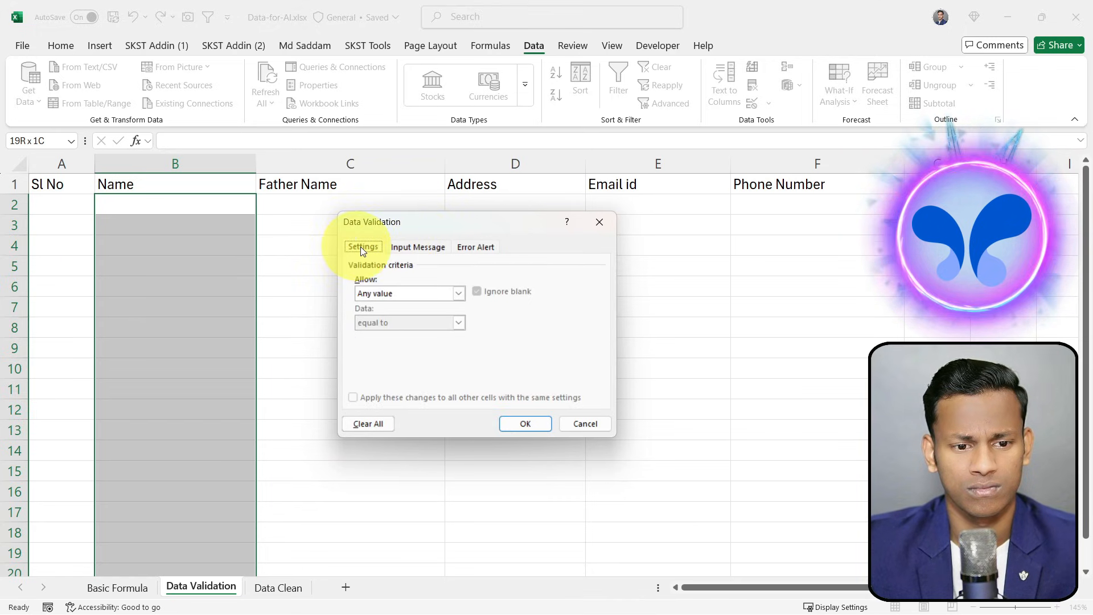
# Step: Set the Name cells' validation to Custom with the formula =not(isnumber(B2))
pyautogui.click(409, 293)
pyautogui.click(398, 371)
pyautogui.click(399, 352)
pyautogui.write('25')
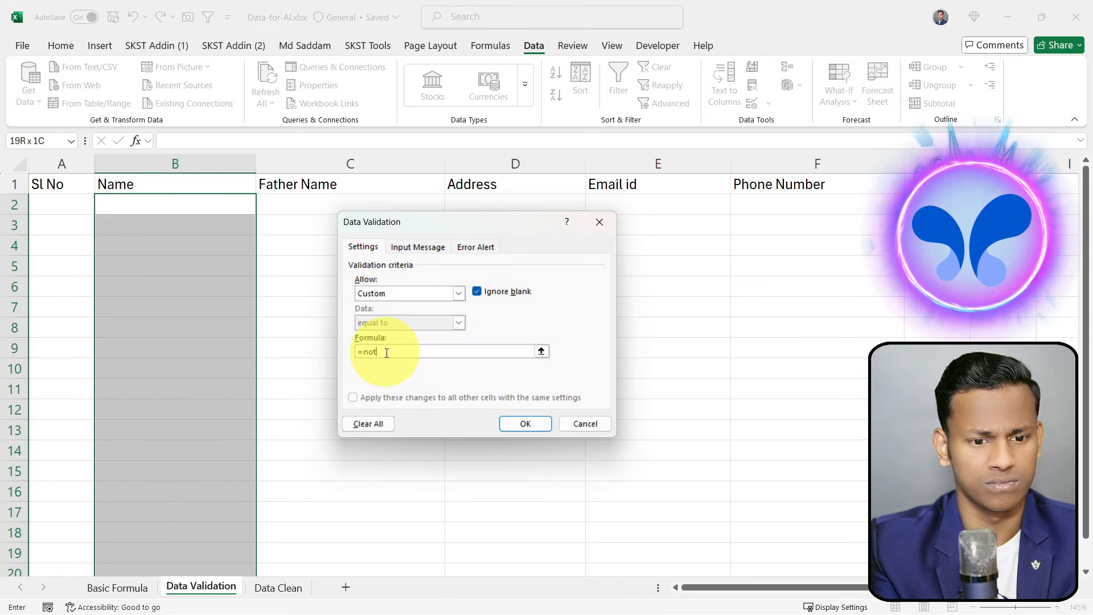
pyautogui.write('is')
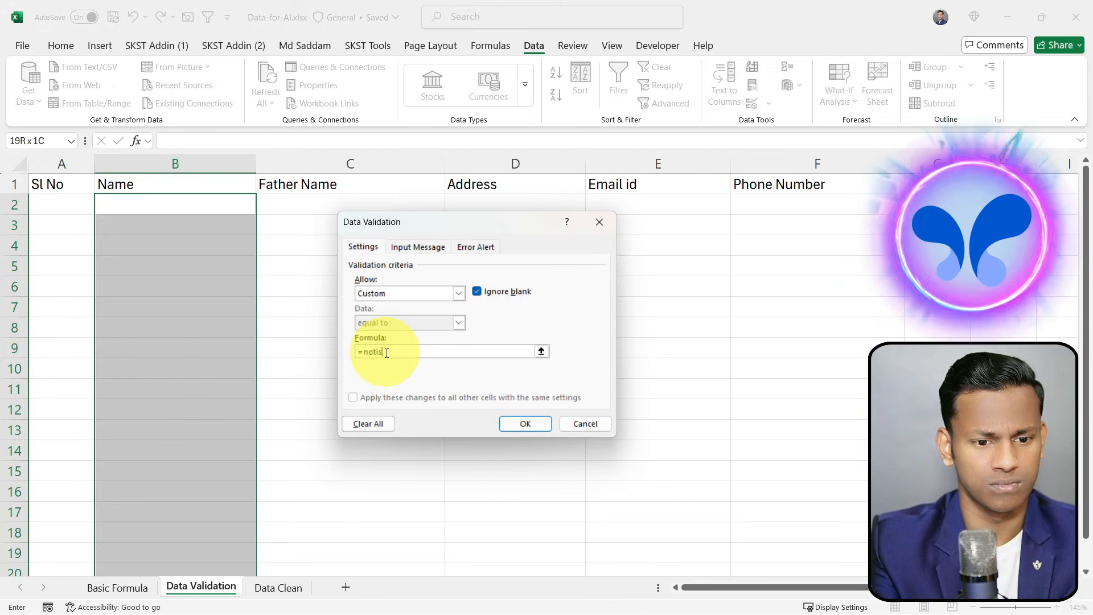
pyautogui.write('number+A')
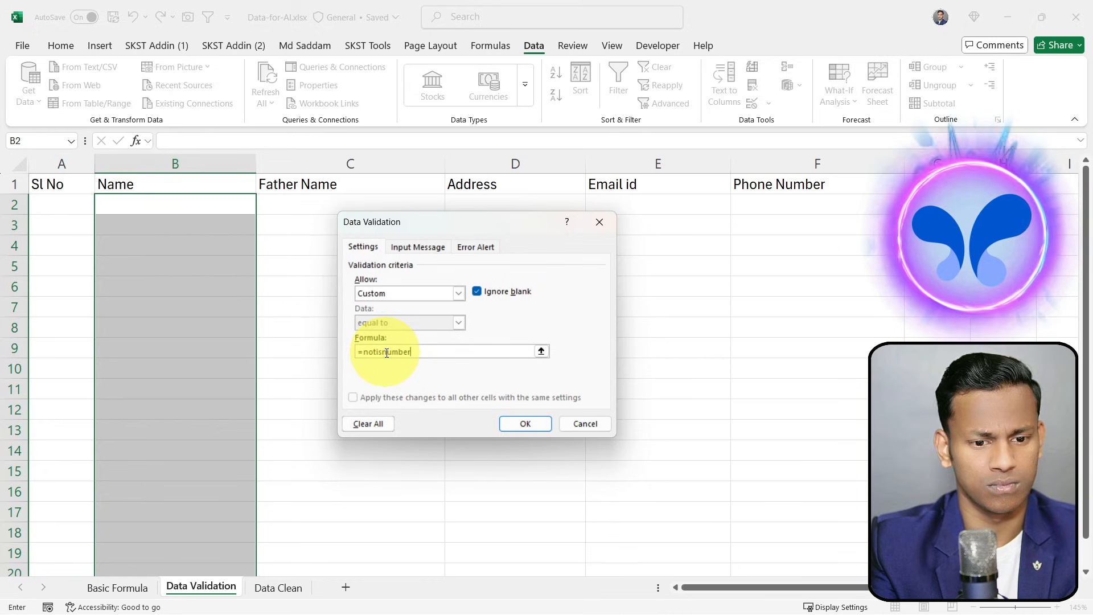
pyautogui.write('(')
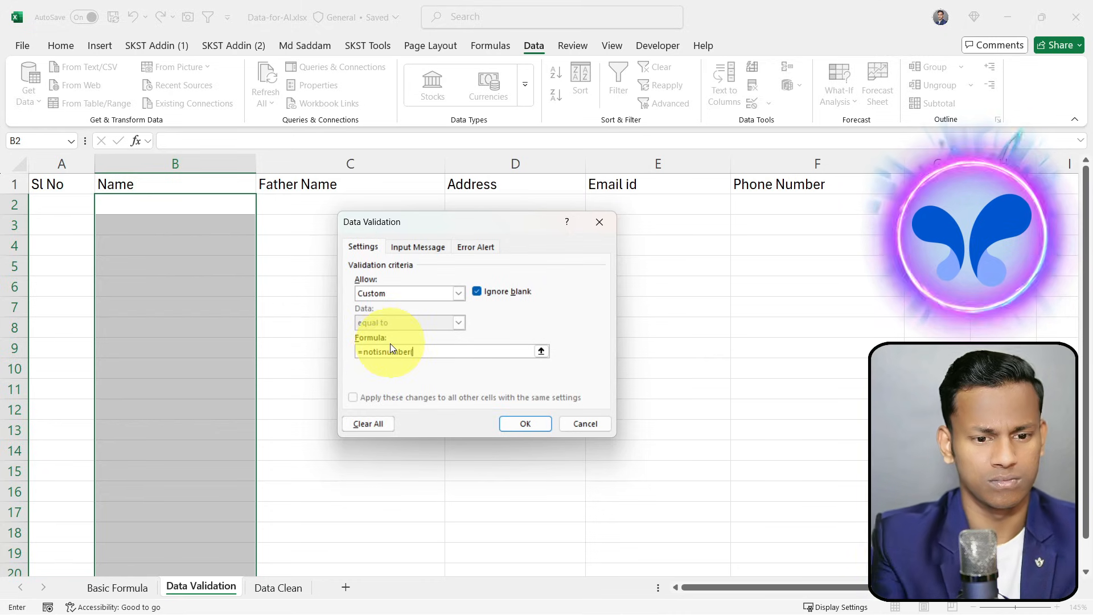
pyautogui.click(220, 199)
pyautogui.write(')')
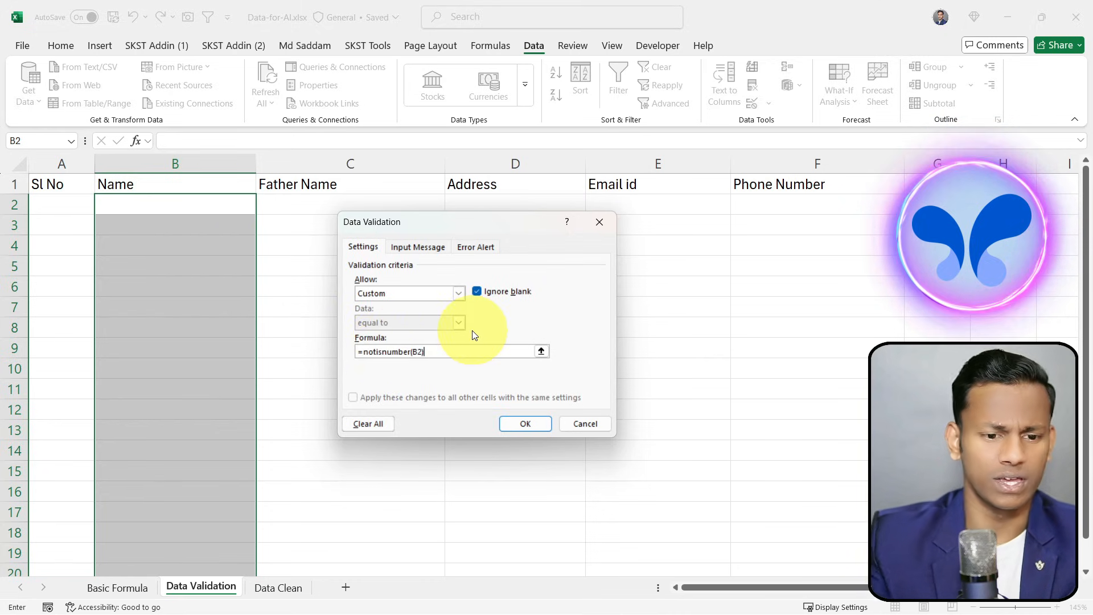
pyautogui.click(380, 352)
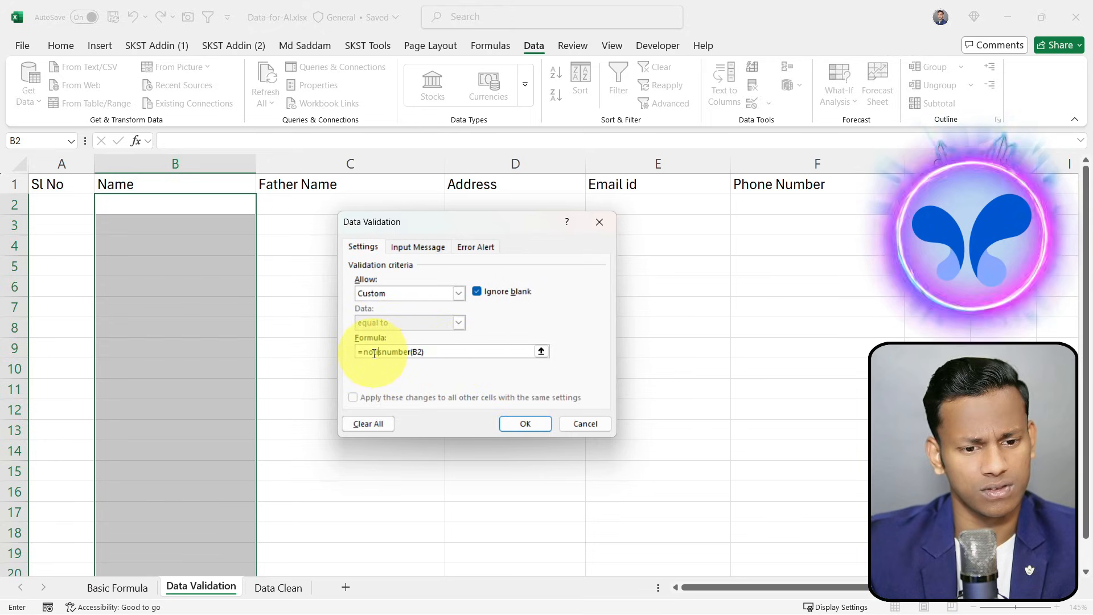
pyautogui.write('(')
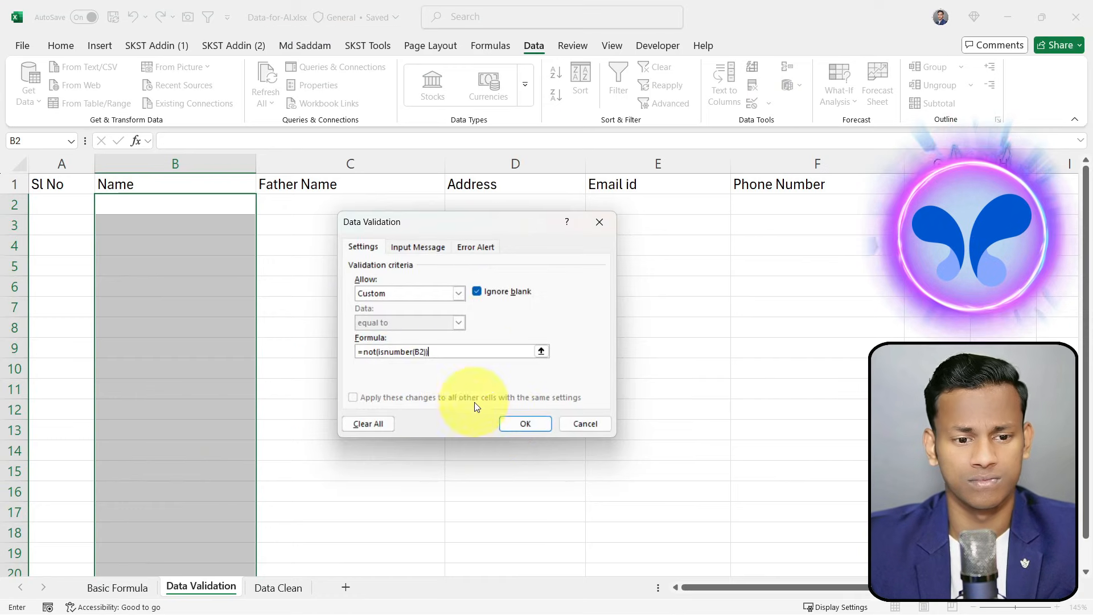
# Step: Apply the custom validation rule to the Name cells and test it by trying to enter 4515 in cell B2
pyautogui.click(580, 468)
pyautogui.click(367, 344)
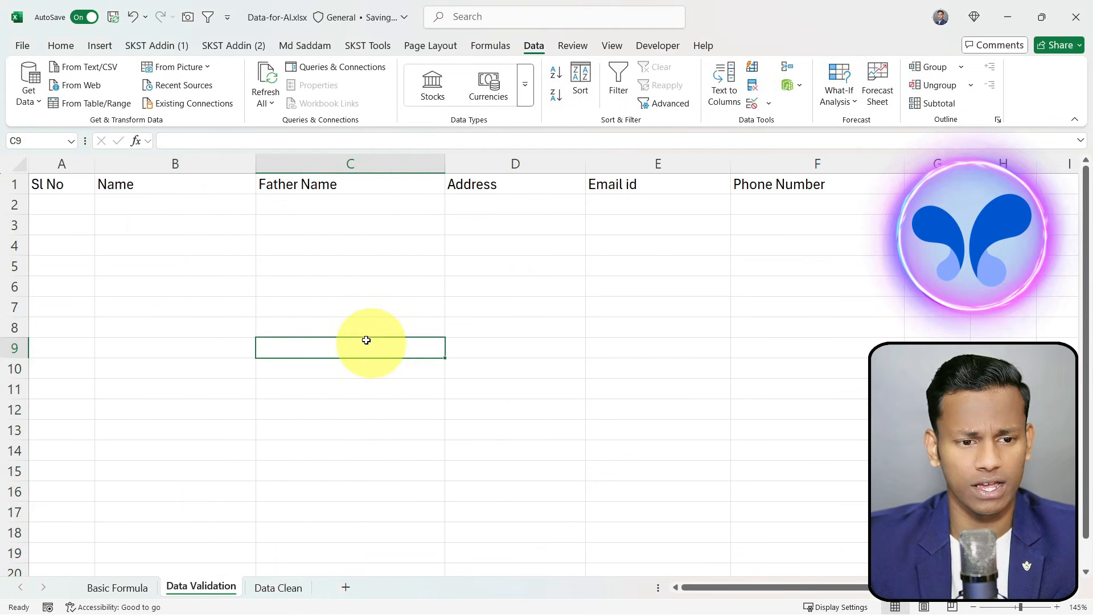
pyautogui.click(214, 210)
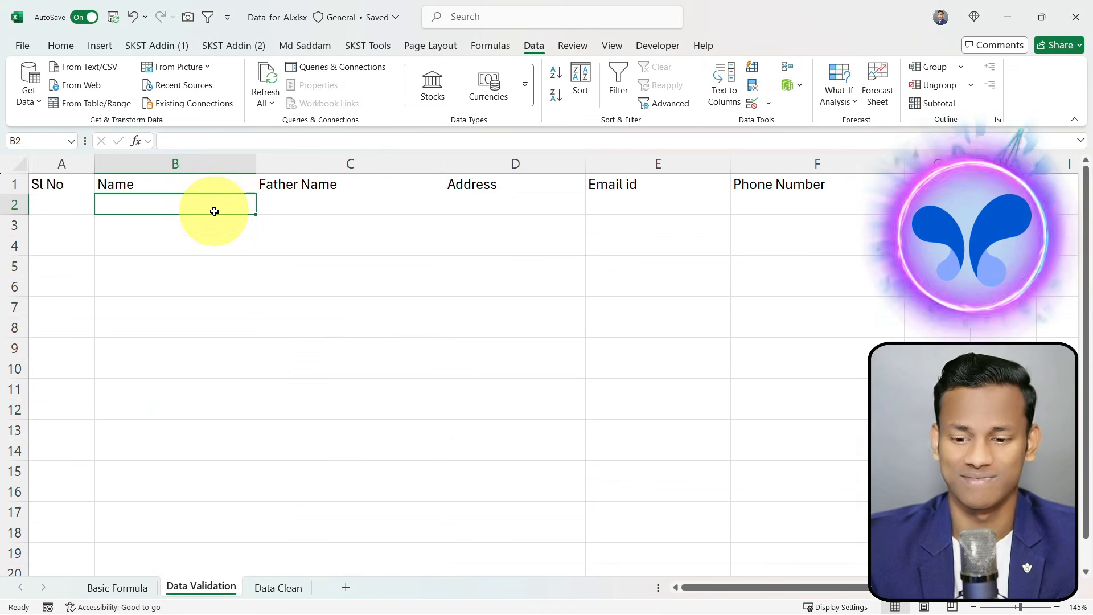
pyautogui.write('4515')
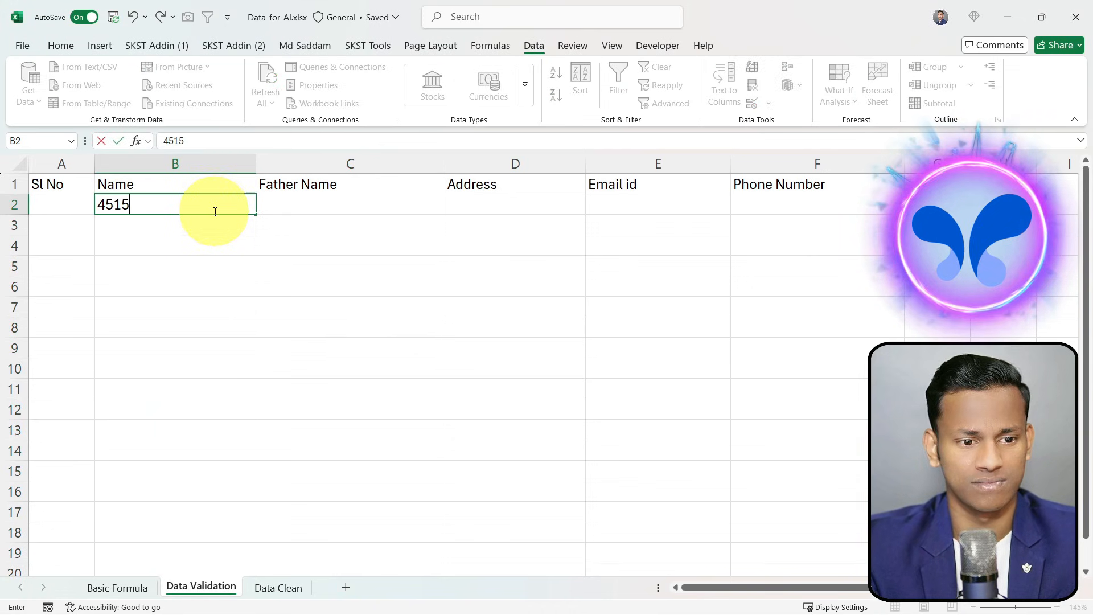
pyautogui.press('Return')
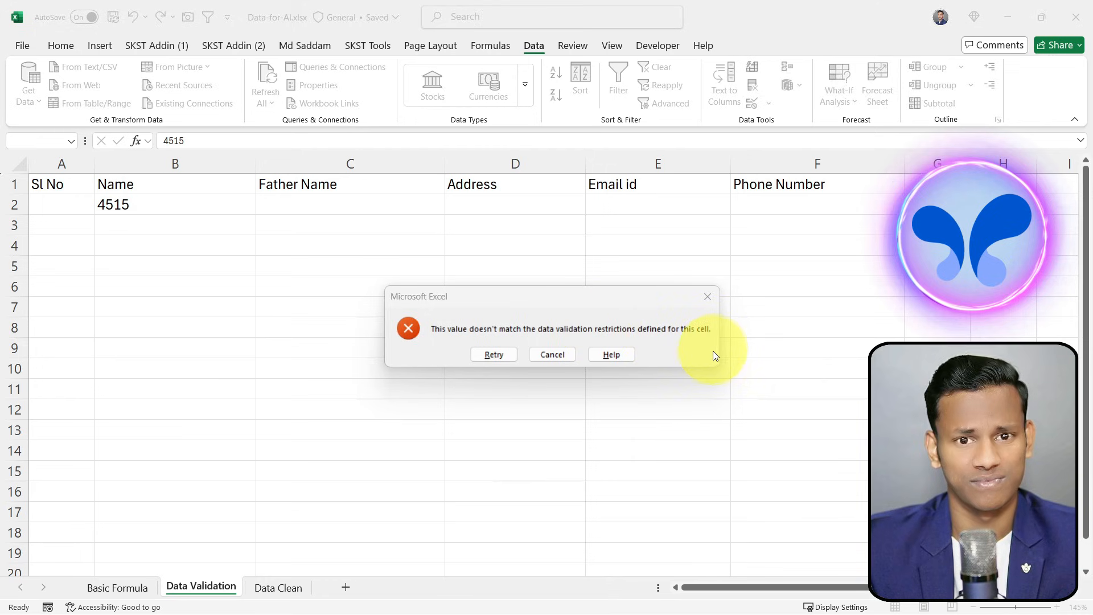
pyautogui.click(710, 306)
# Step: Enter the sample text hfgh in cell B3 of the Name column
pyautogui.click(161, 224)
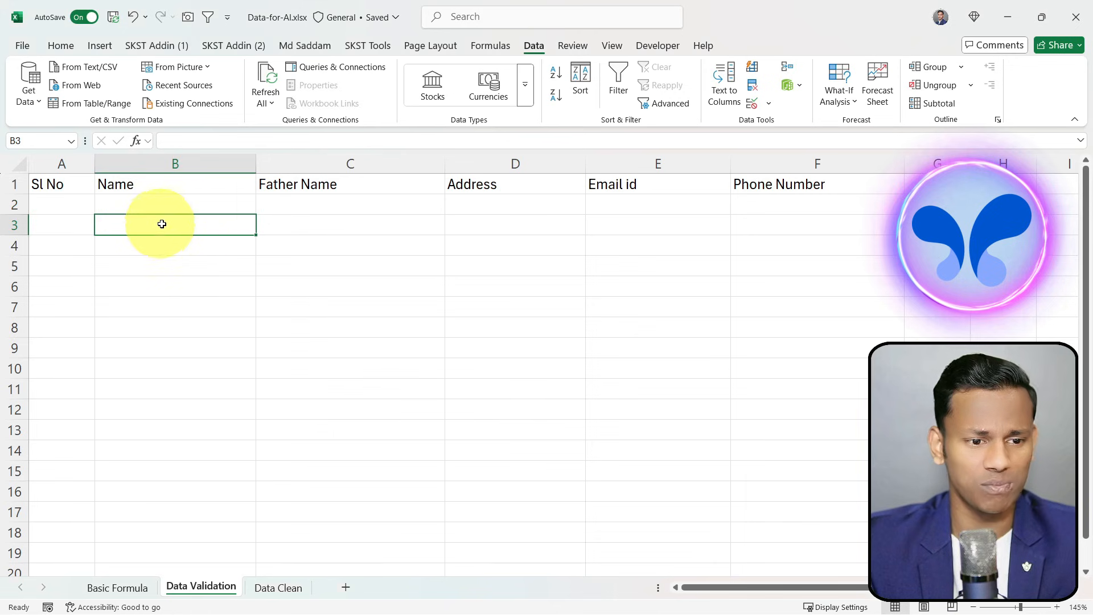
pyautogui.write('hfgh')
pyautogui.press('Tab')
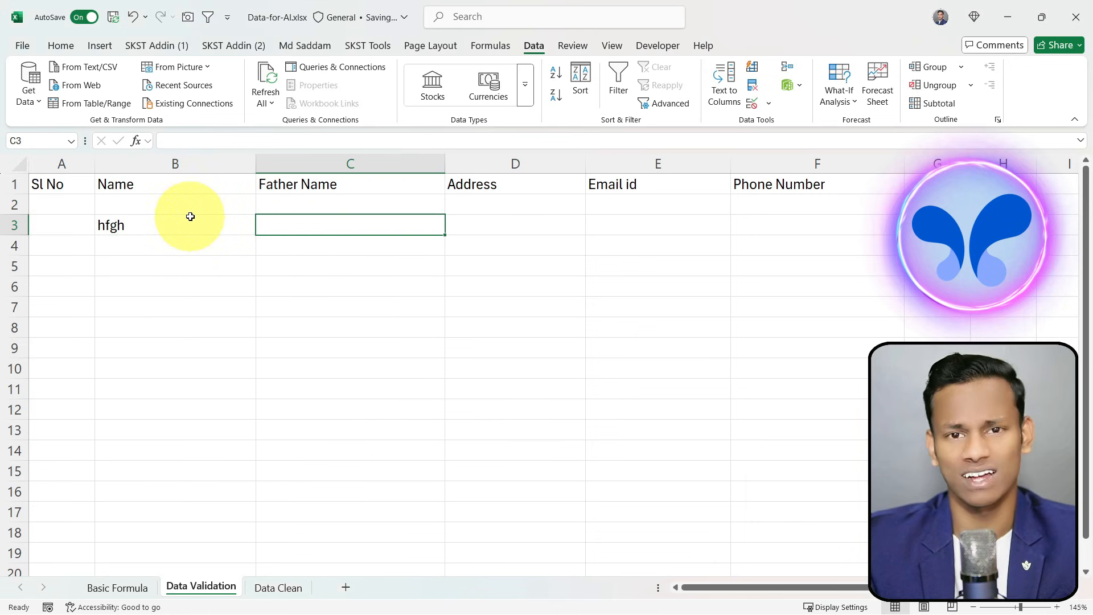
# Step: Try to replace the text in Name cell B3 with the number 5456654
pyautogui.click(190, 216)
pyautogui.write('5456654')
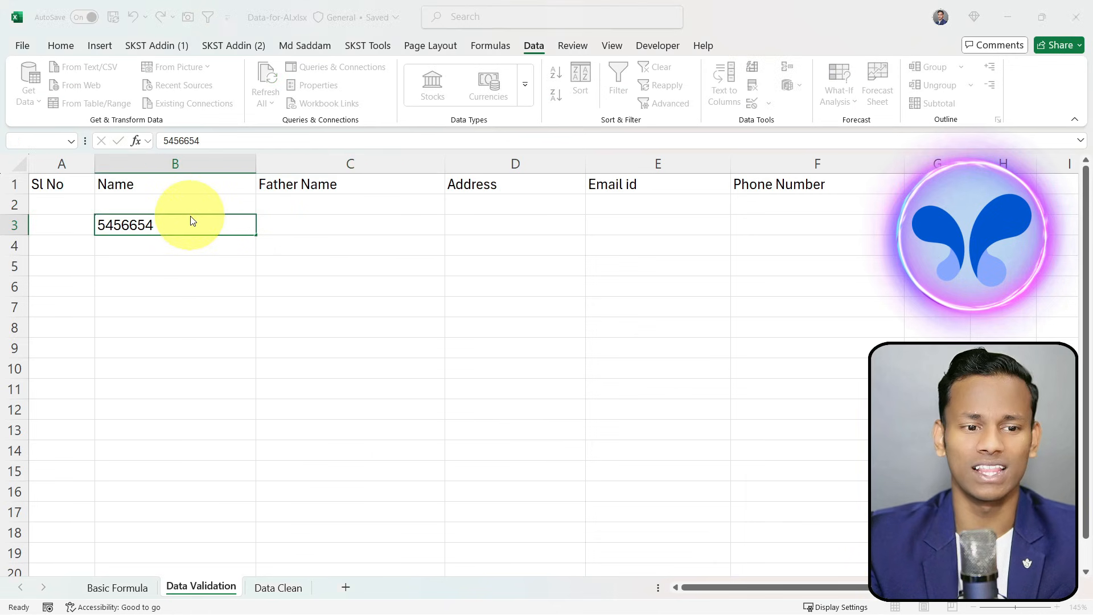
pyautogui.press('Return')
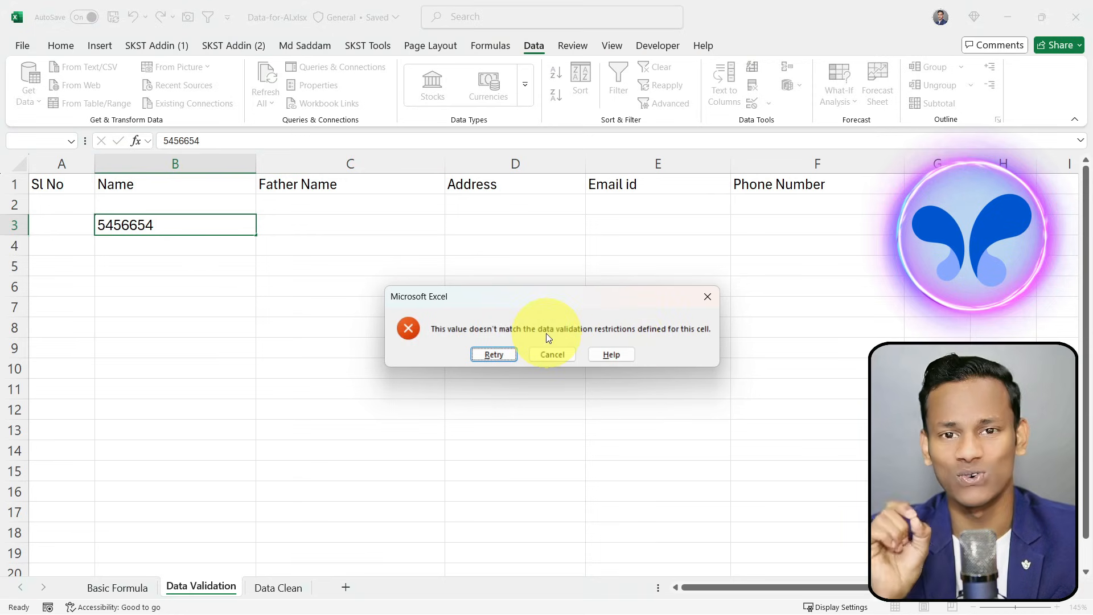
pyautogui.click(707, 296)
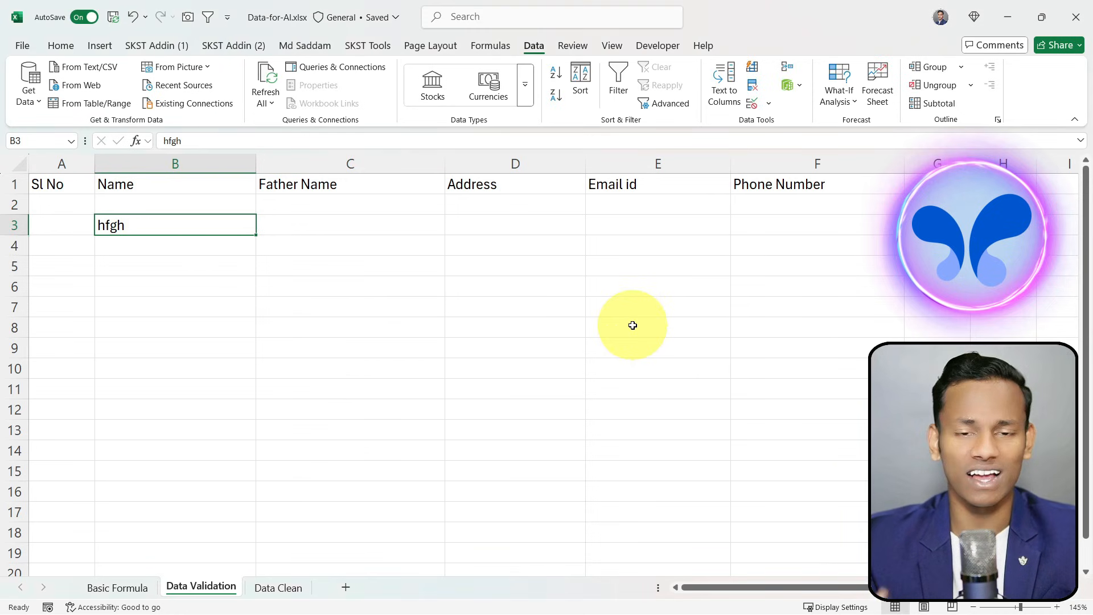
pyautogui.click(325, 286)
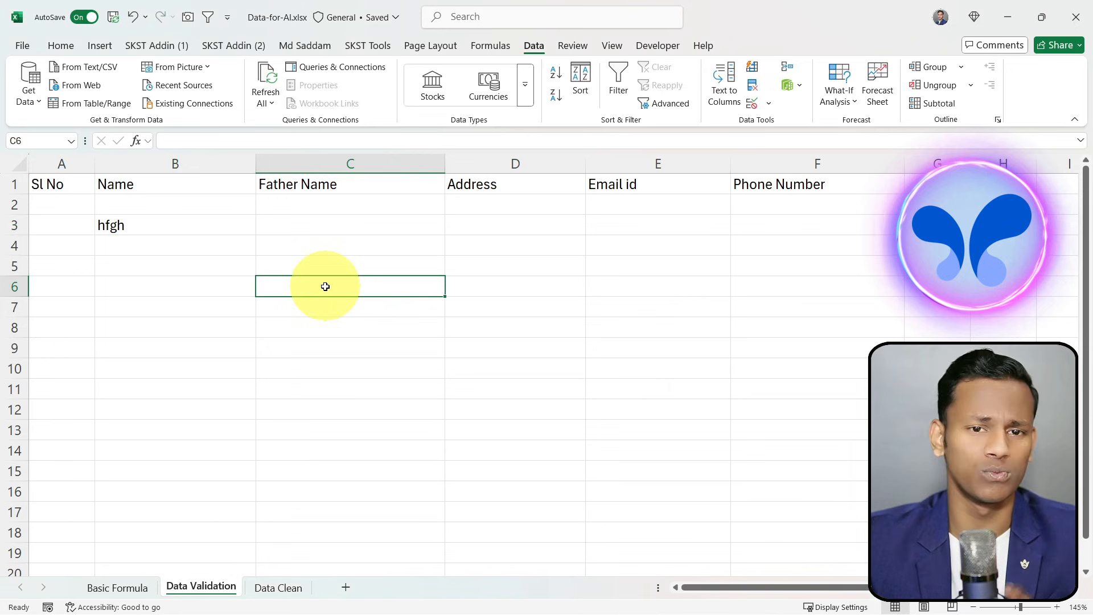
pyautogui.click(335, 237)
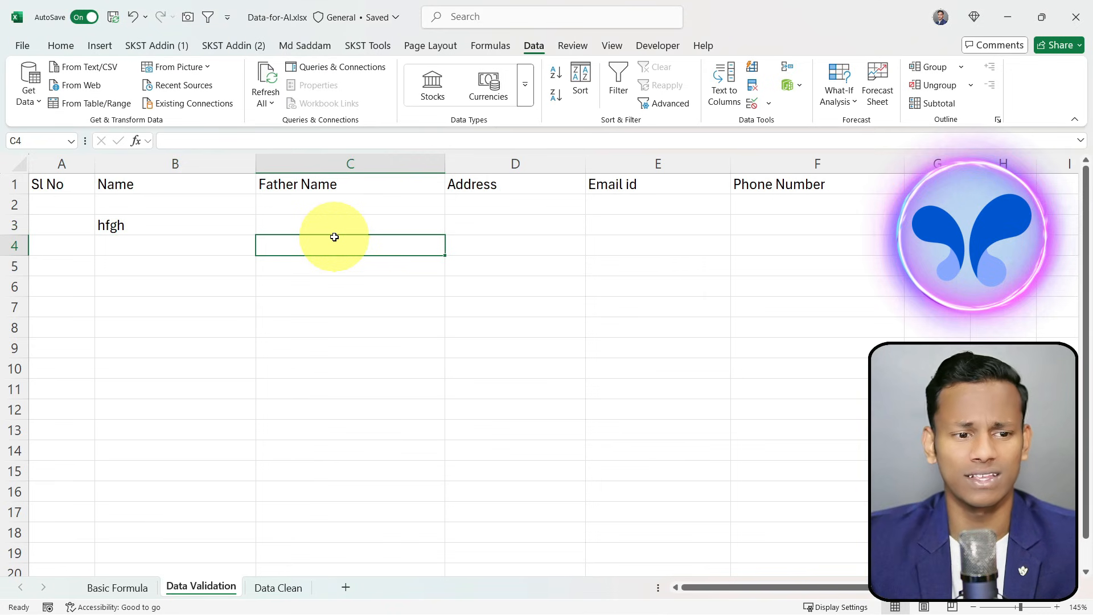
pyautogui.moveTo(188, 202); pyautogui.dragTo(187, 377)
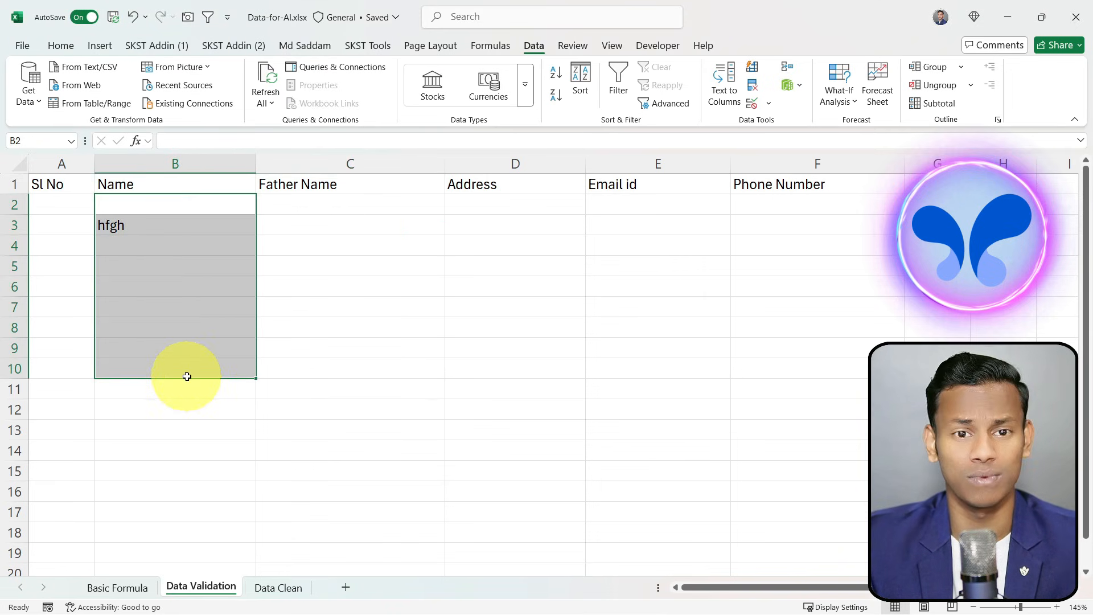
pyautogui.click(217, 213)
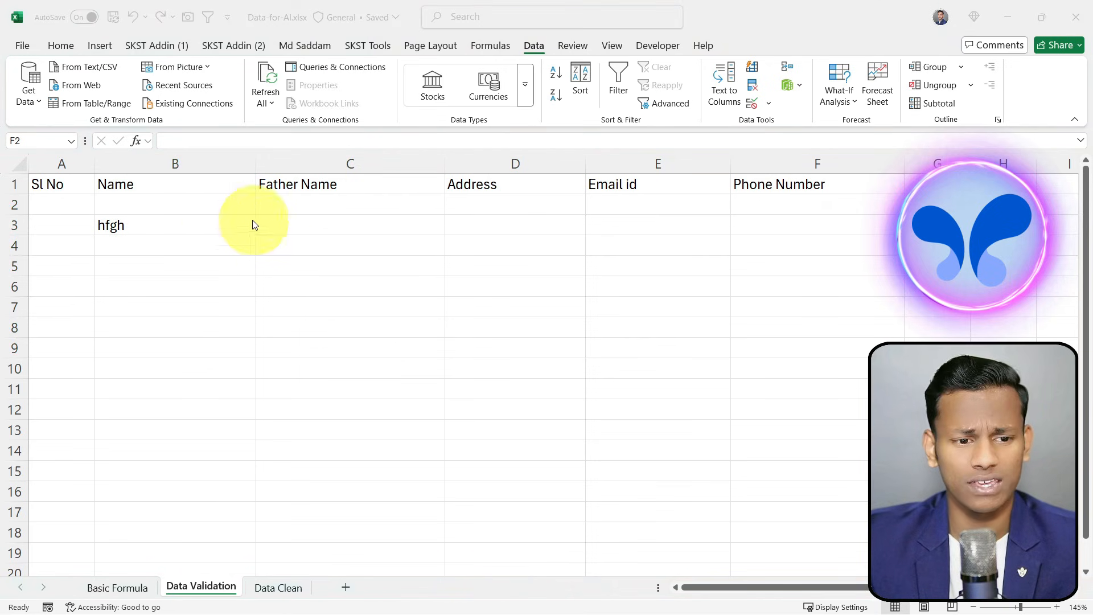
pyautogui.click(230, 215)
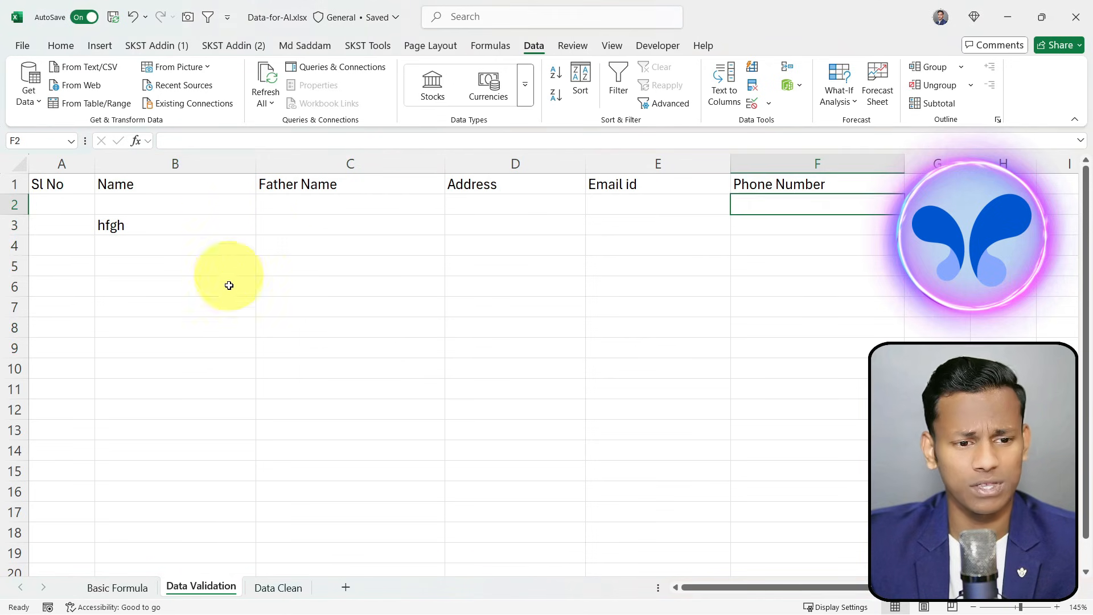
pyautogui.click(781, 261)
pyautogui.moveTo(772, 210); pyautogui.dragTo(795, 379)
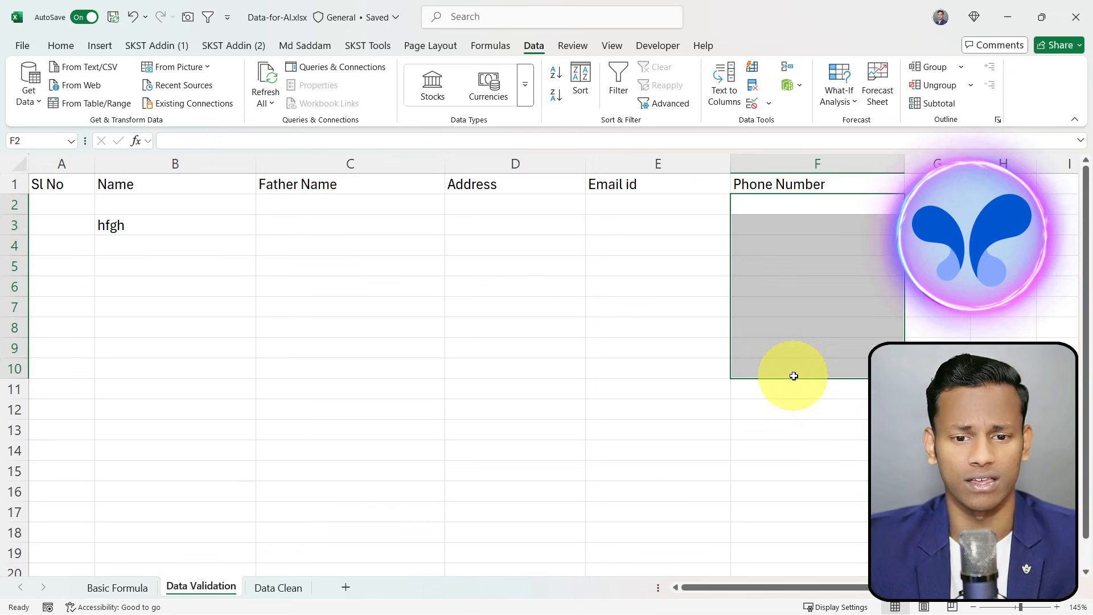
pyautogui.click(794, 376)
pyautogui.click(805, 206)
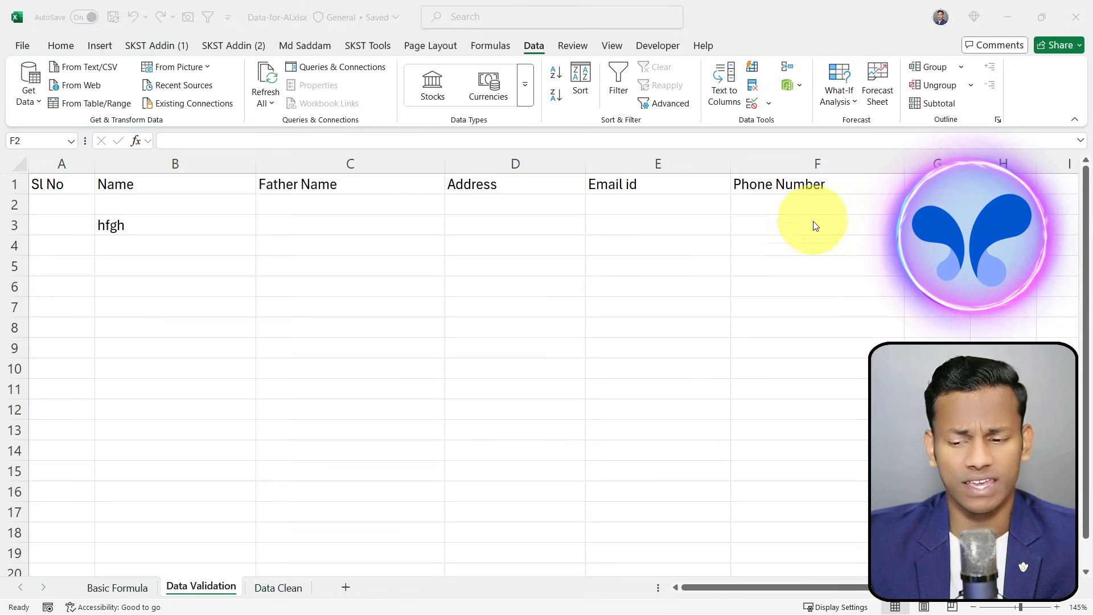
pyautogui.click(769, 205)
pyautogui.moveTo(125, 200); pyautogui.dragTo(142, 406)
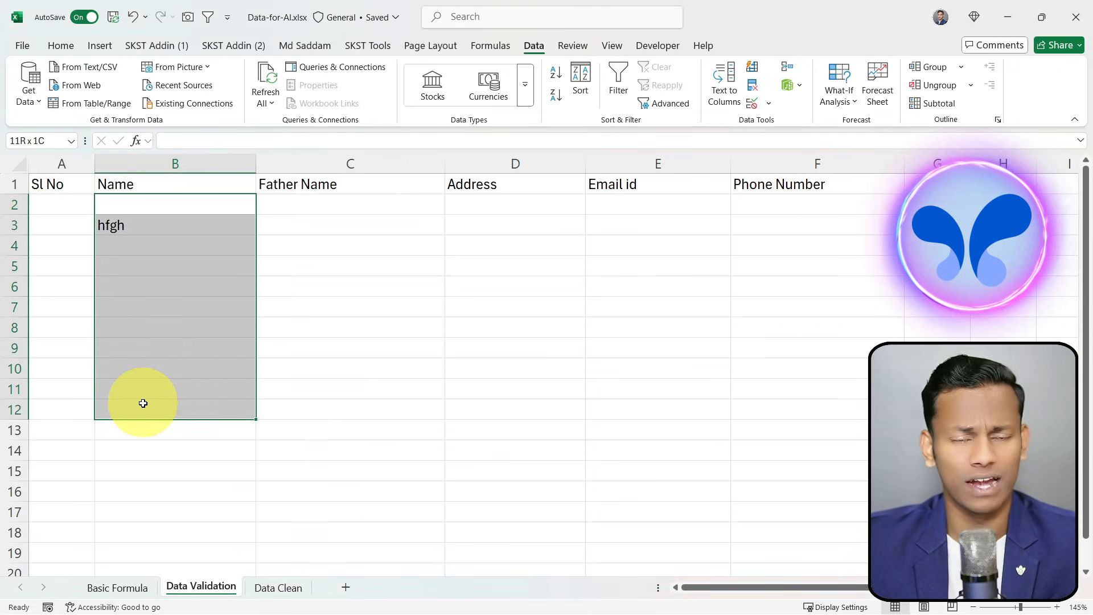
pyautogui.click(819, 203)
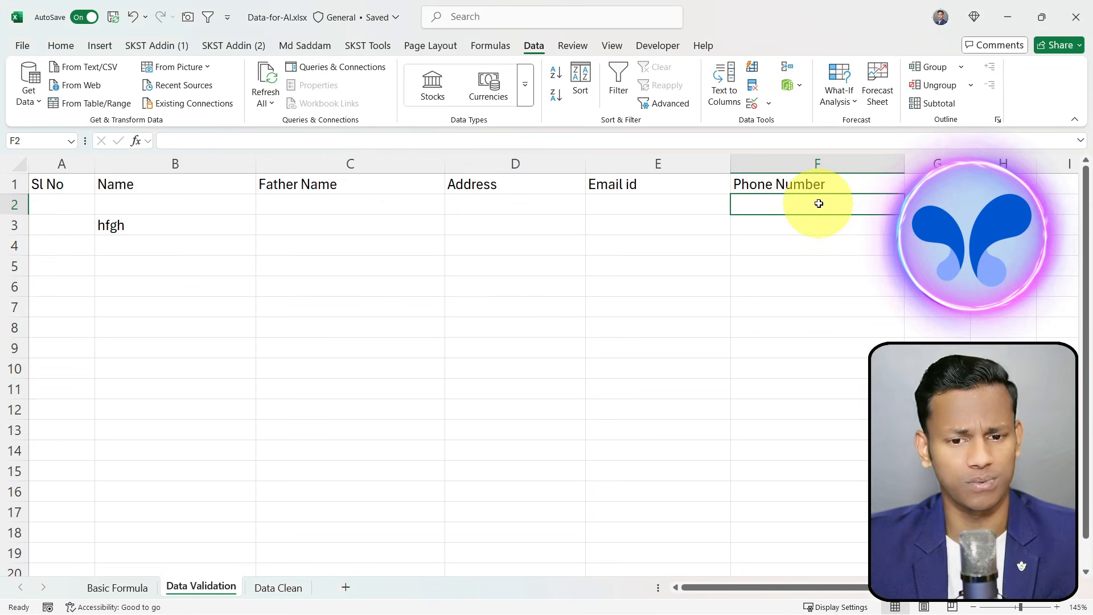
pyautogui.click(786, 283)
pyautogui.moveTo(783, 205); pyautogui.dragTo(793, 507)
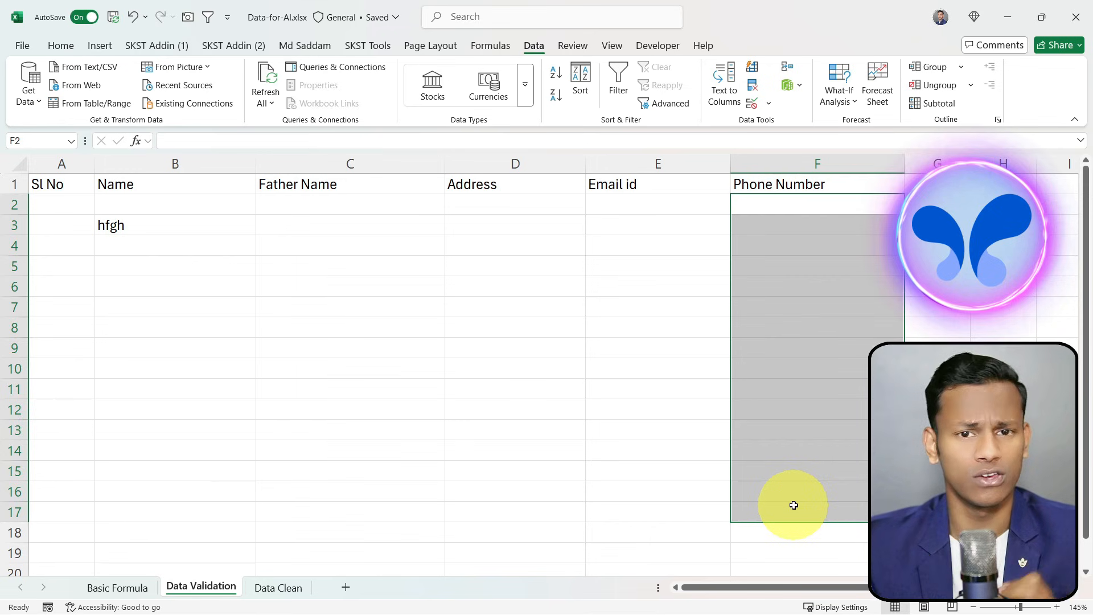
pyautogui.click(785, 211)
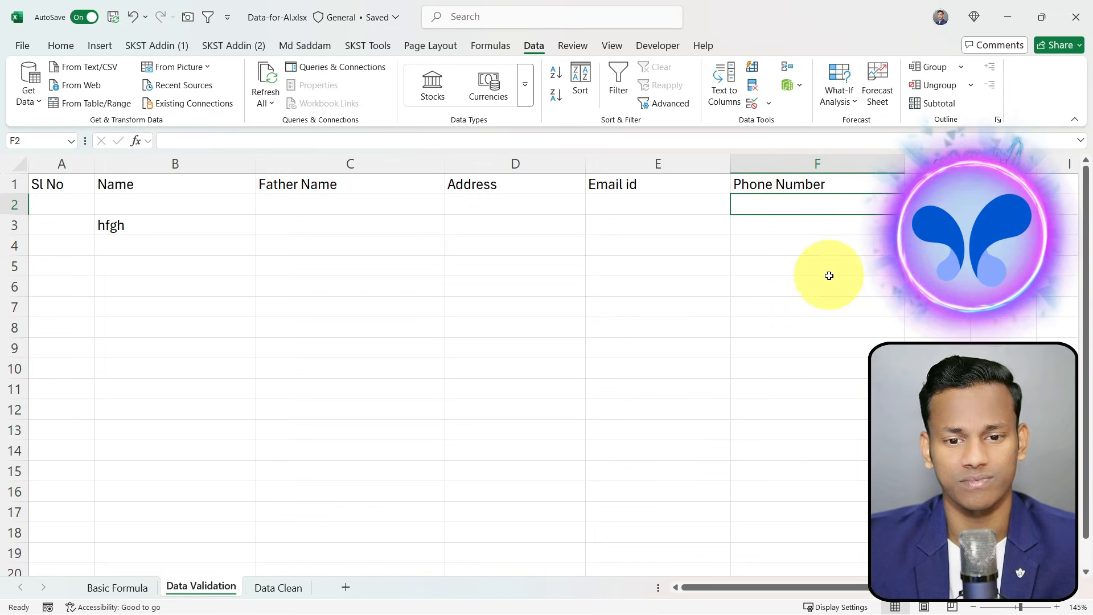
# Step: Set a Custom data validation rule with the formula =isnumber(f2) on cells F2 to F17 under Phone Number
pyautogui.moveTo(792, 202); pyautogui.dragTo(793, 515)
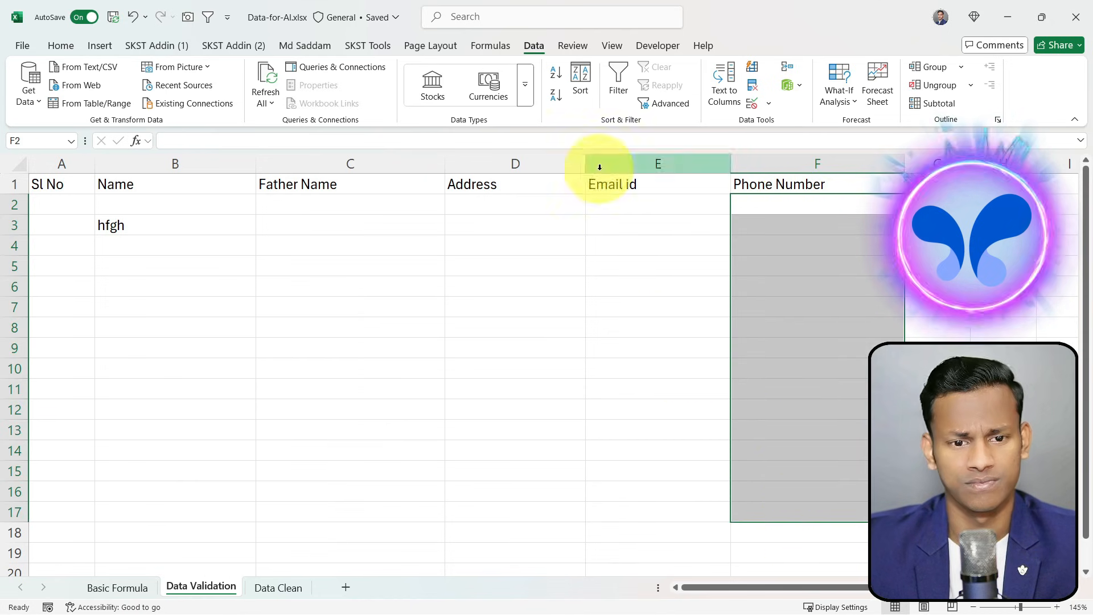
pyautogui.click(753, 105)
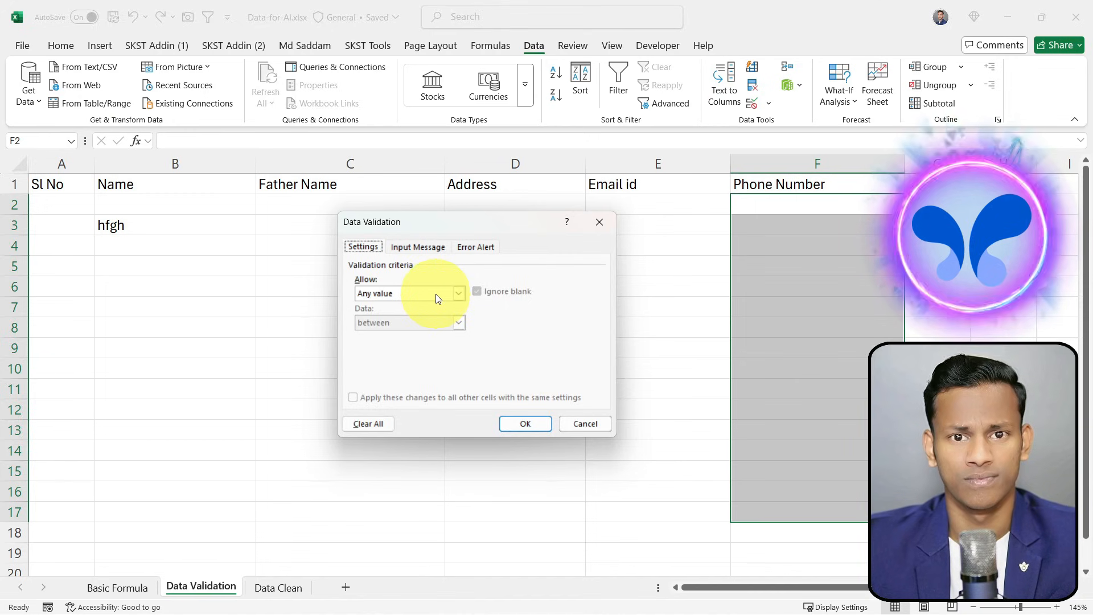
pyautogui.click(437, 294)
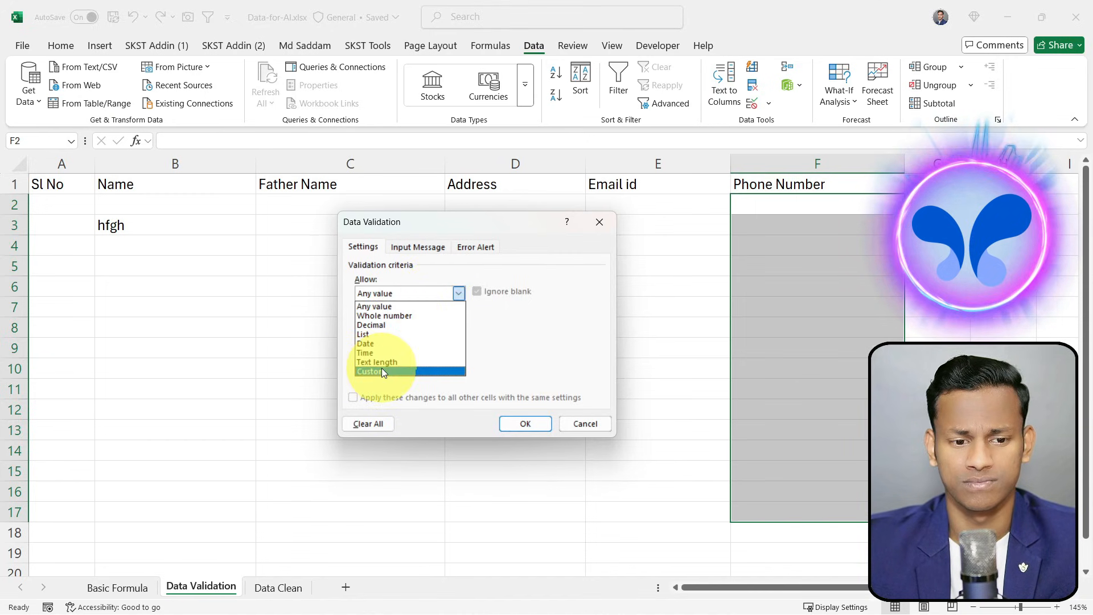
pyautogui.click(381, 371)
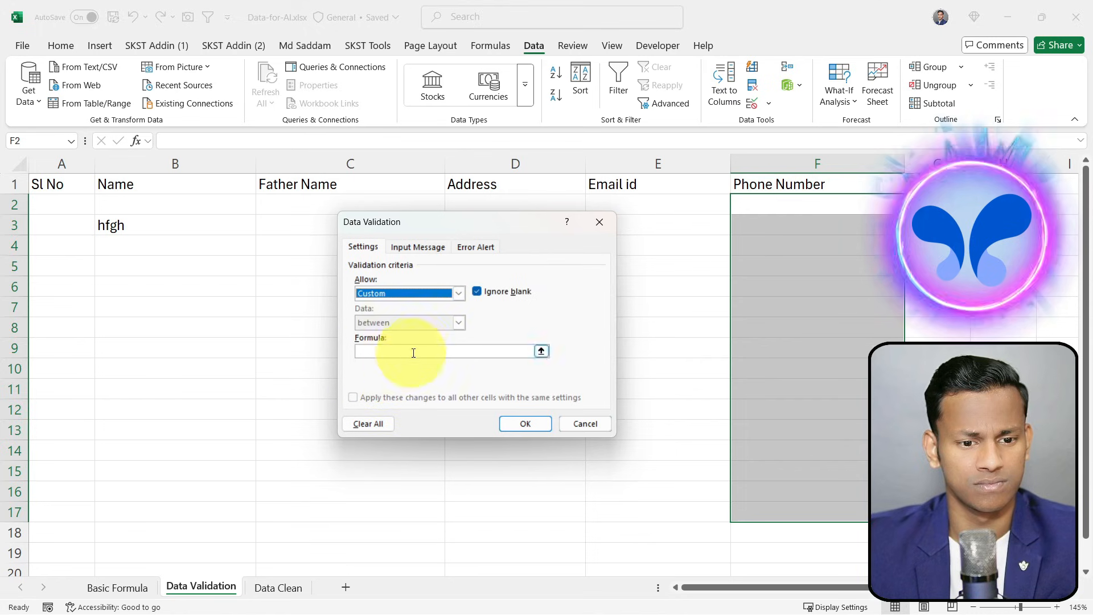
pyautogui.click(420, 349)
pyautogui.write('=is')
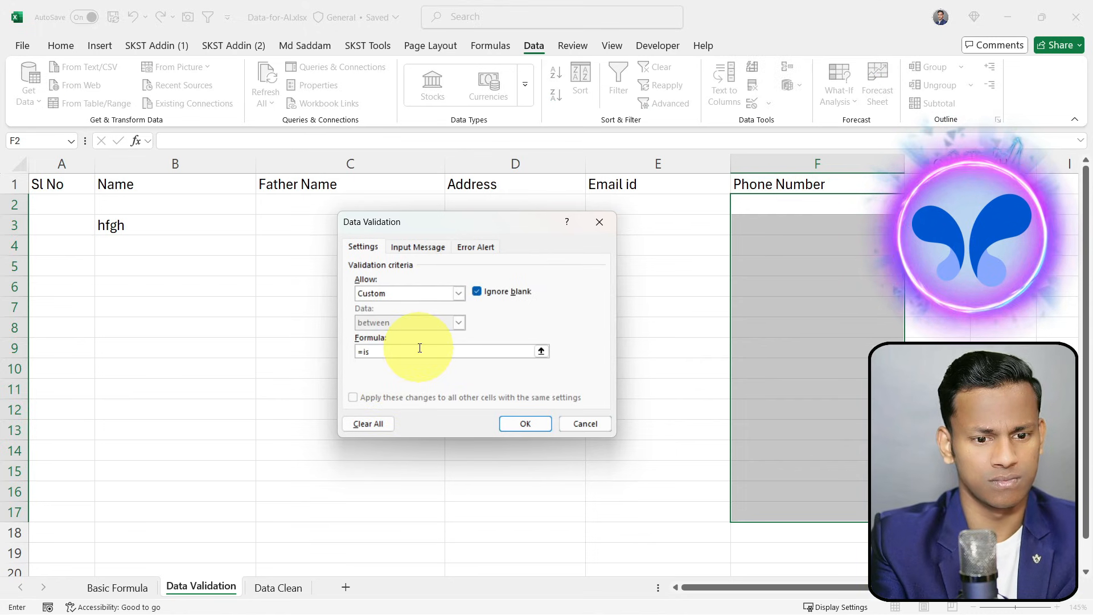
pyautogui.write('number')
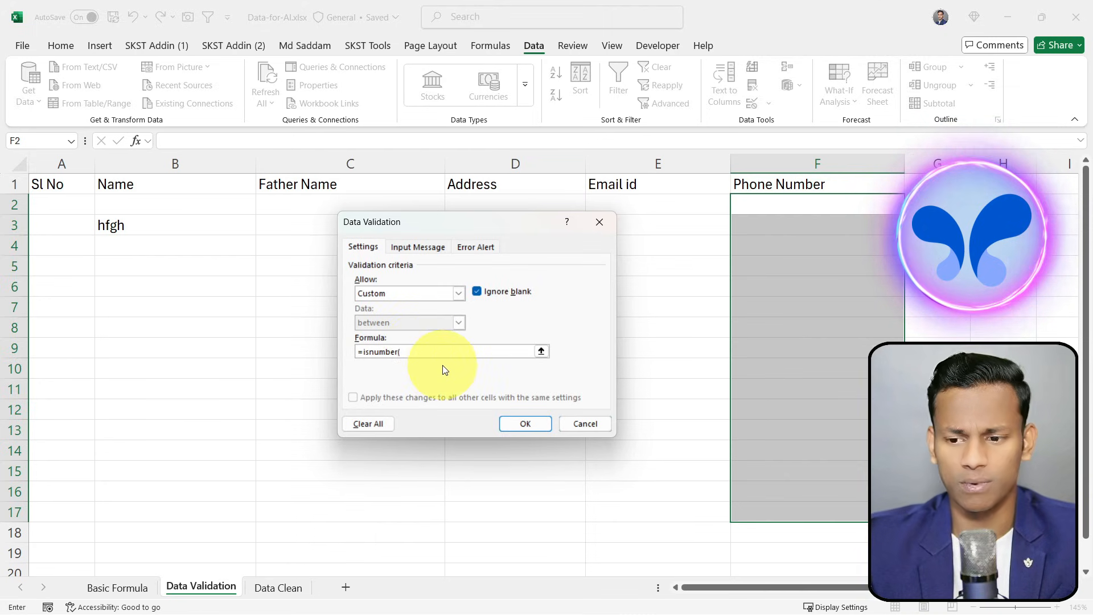
pyautogui.write('(')
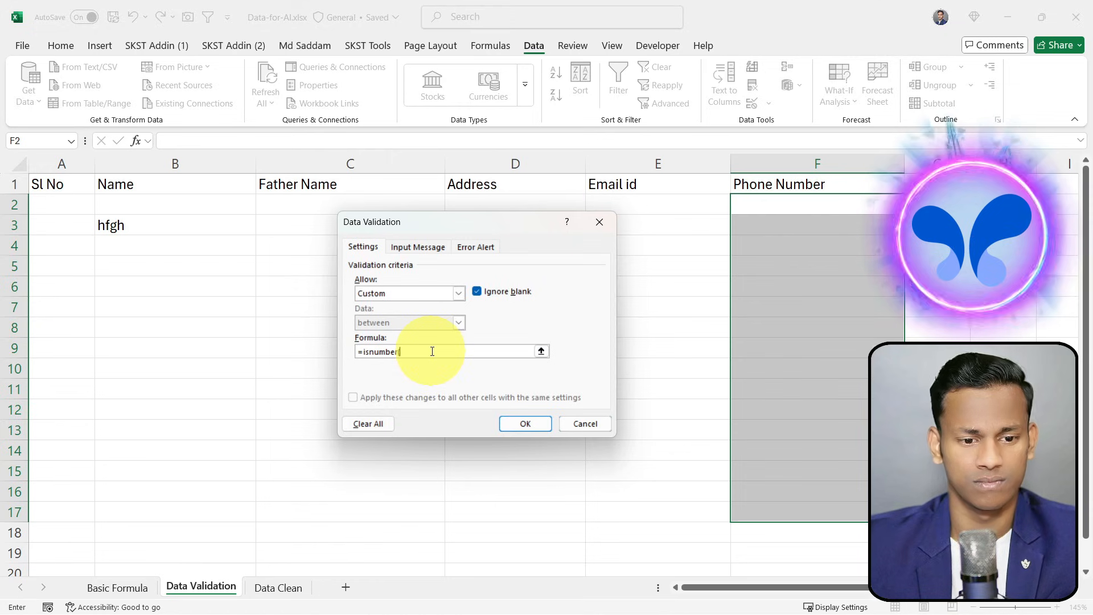
pyautogui.write('f2)')
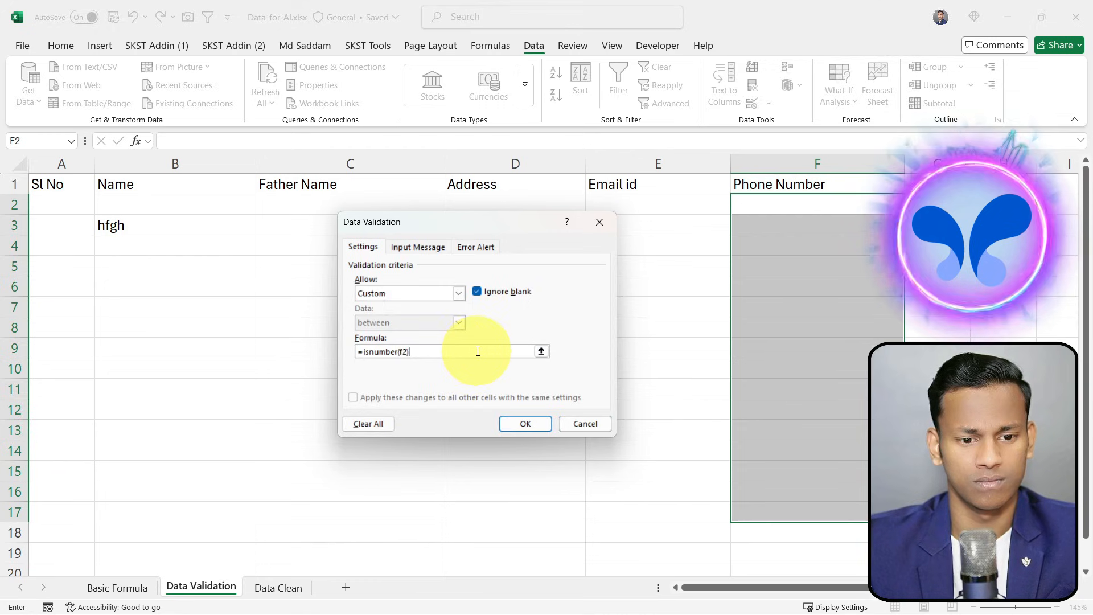
pyautogui.click(525, 424)
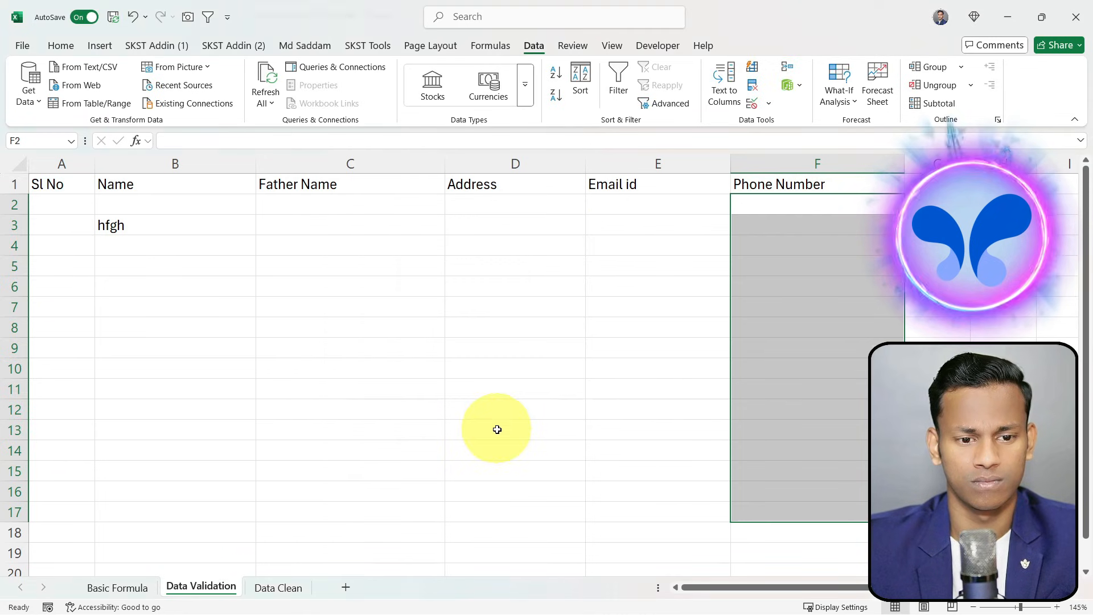
# Step: Check the data validation rule on Phone Number cells F2 to F17 without changing it
pyautogui.click(835, 211)
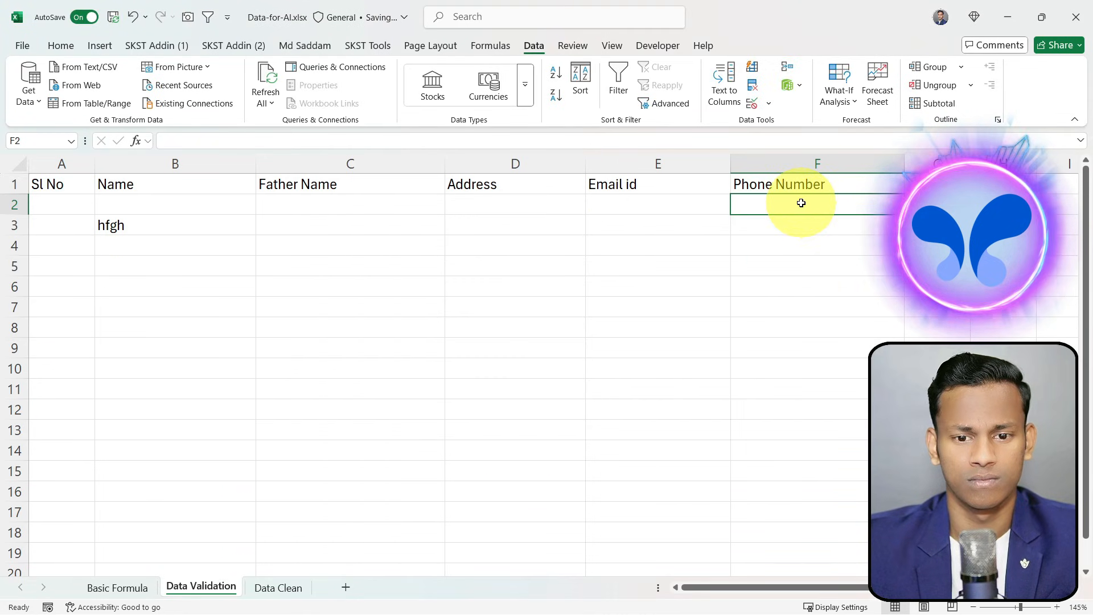
pyautogui.keyDown('shift'); pyautogui.click(794, 526); pyautogui.keyUp('shift')
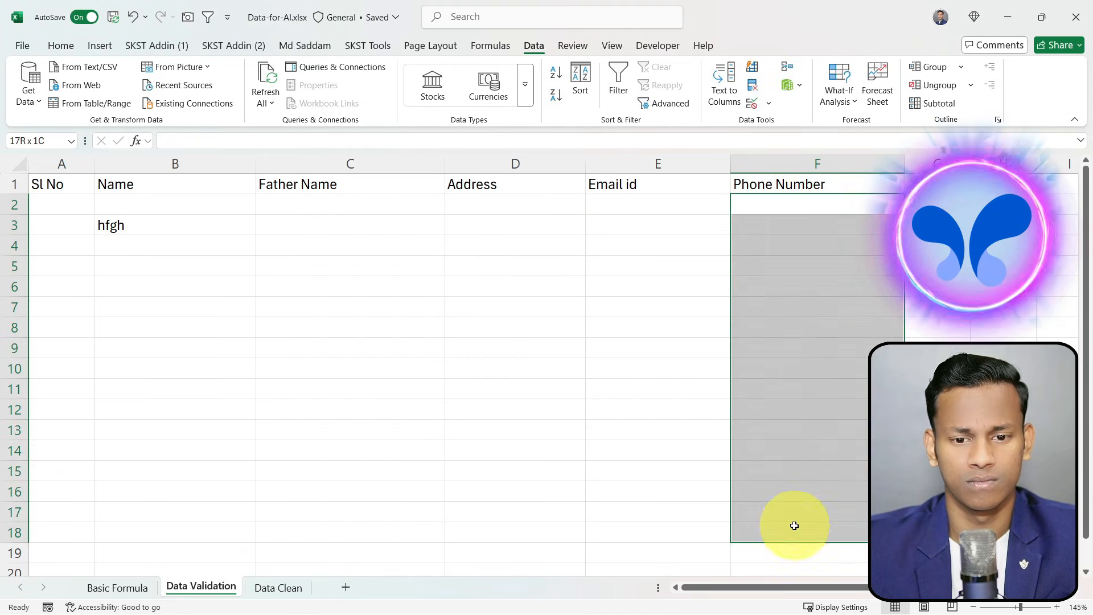
pyautogui.click(751, 107)
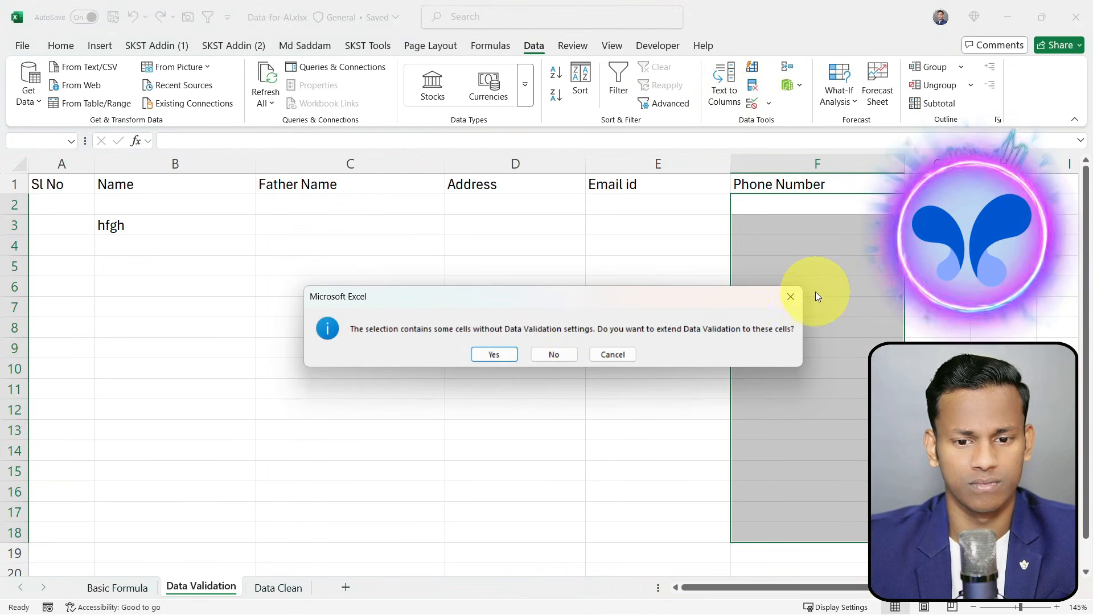
pyautogui.click(790, 297)
pyautogui.keyDown('shift'); pyautogui.click(777, 519); pyautogui.keyUp('shift')
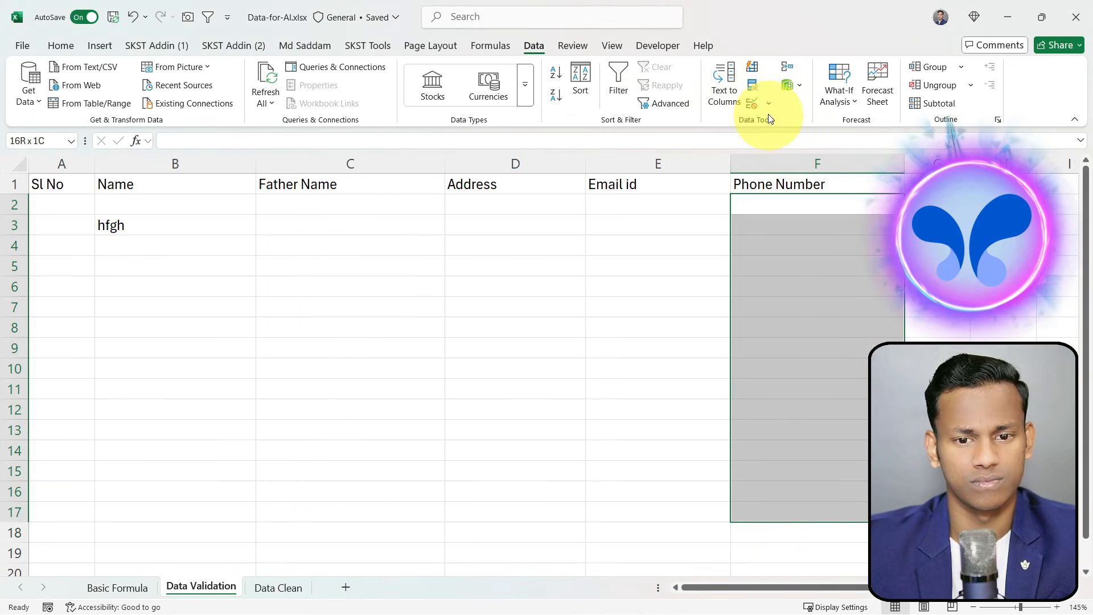
pyautogui.click(751, 105)
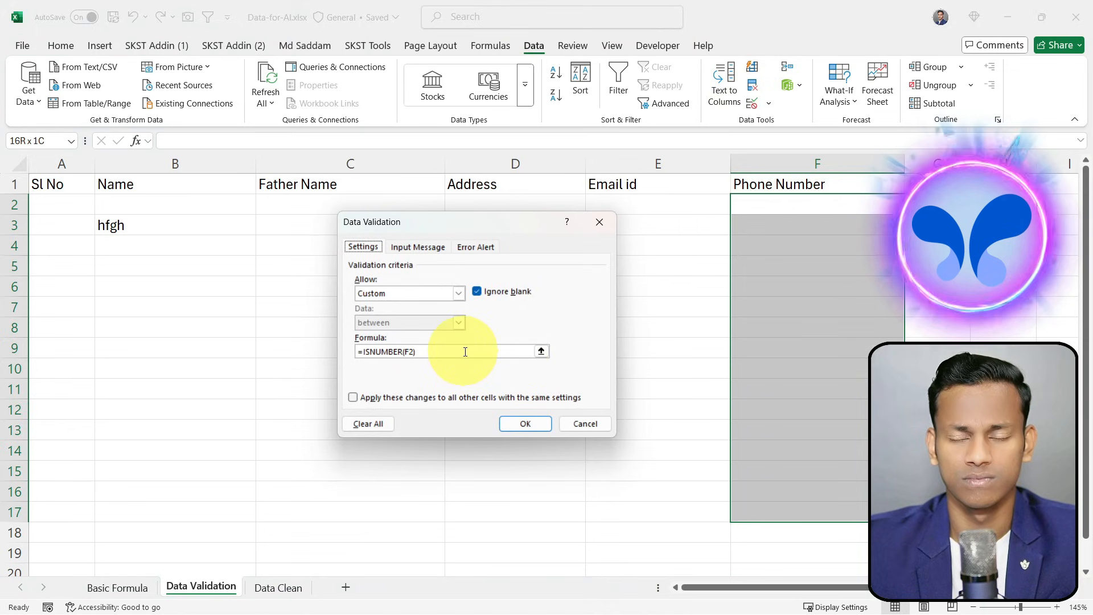
pyautogui.click(581, 423)
pyautogui.click(777, 200)
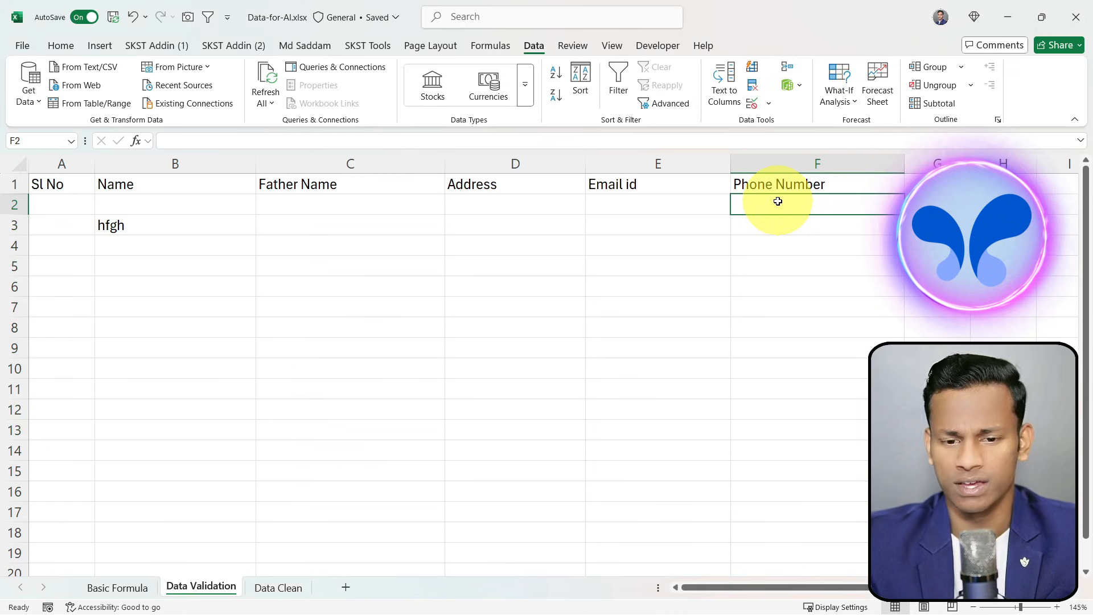
# Step: Enter a sample phone number in Phone Number cell F2, and try to replace it with the text fgfd
pyautogui.write('45645')
pyautogui.press('Return')
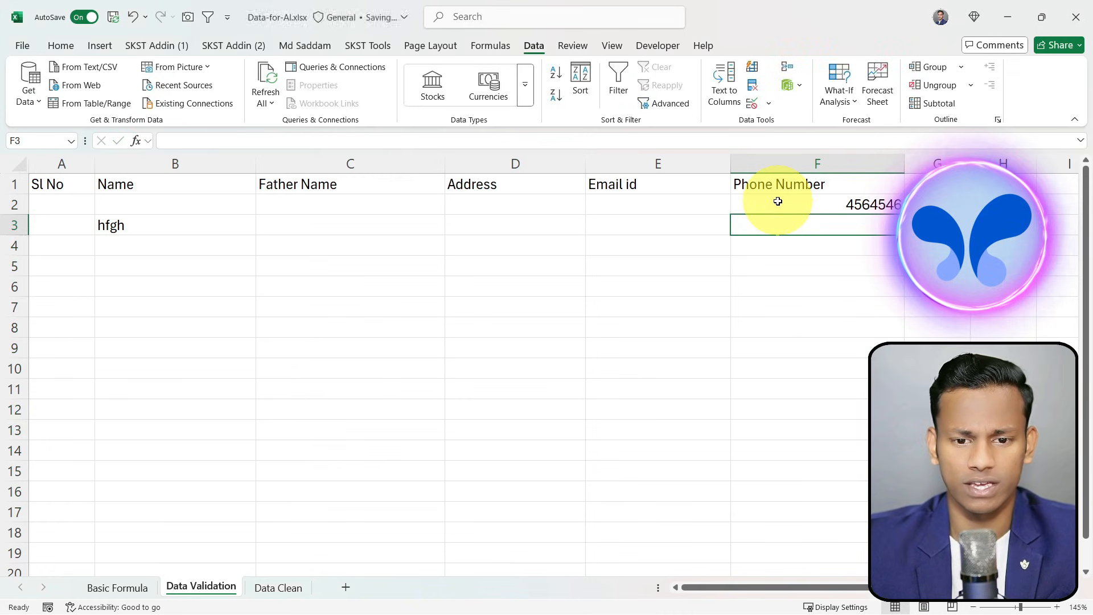
pyautogui.click(777, 202)
pyautogui.write('fgfd')
pyautogui.press('Return')
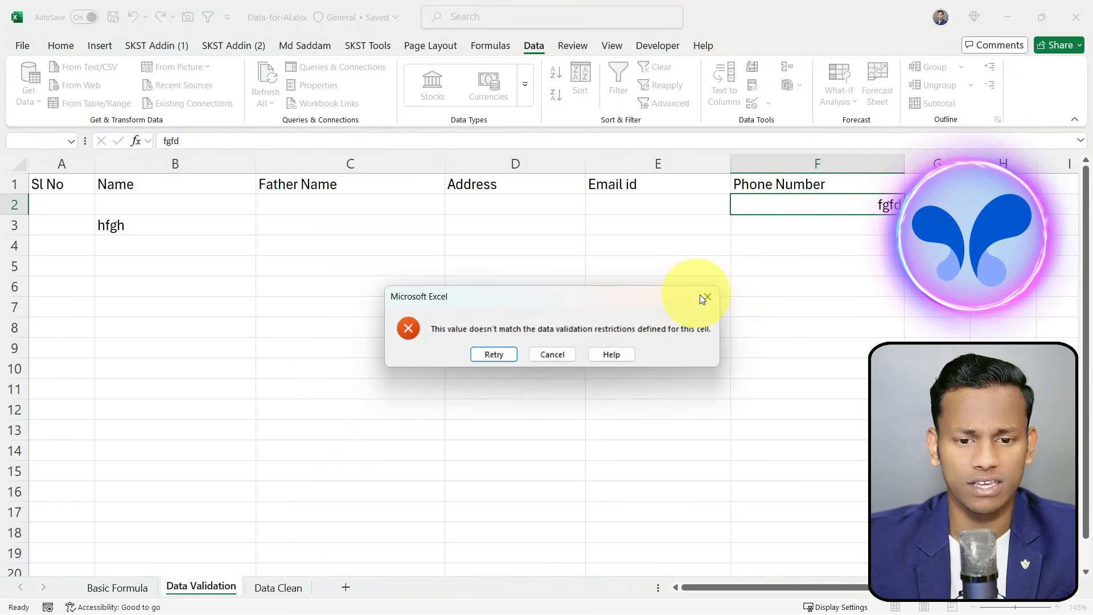
pyautogui.click(707, 305)
# Step: Enter a different sample phone number in Phone Number cell F2
pyautogui.write('4554')
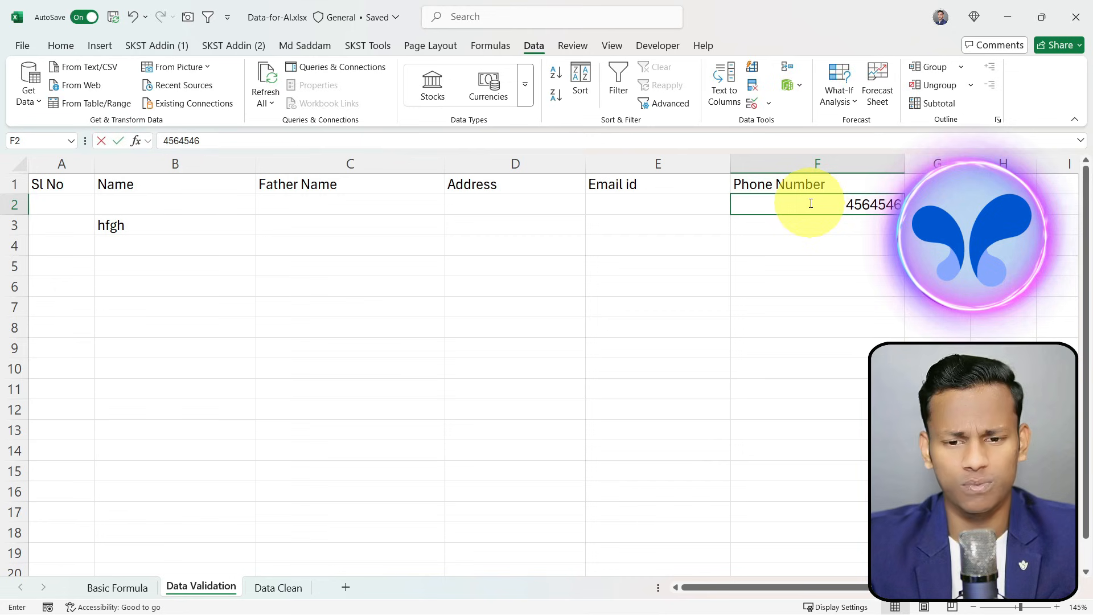
pyautogui.write('5465')
pyautogui.press('Return')
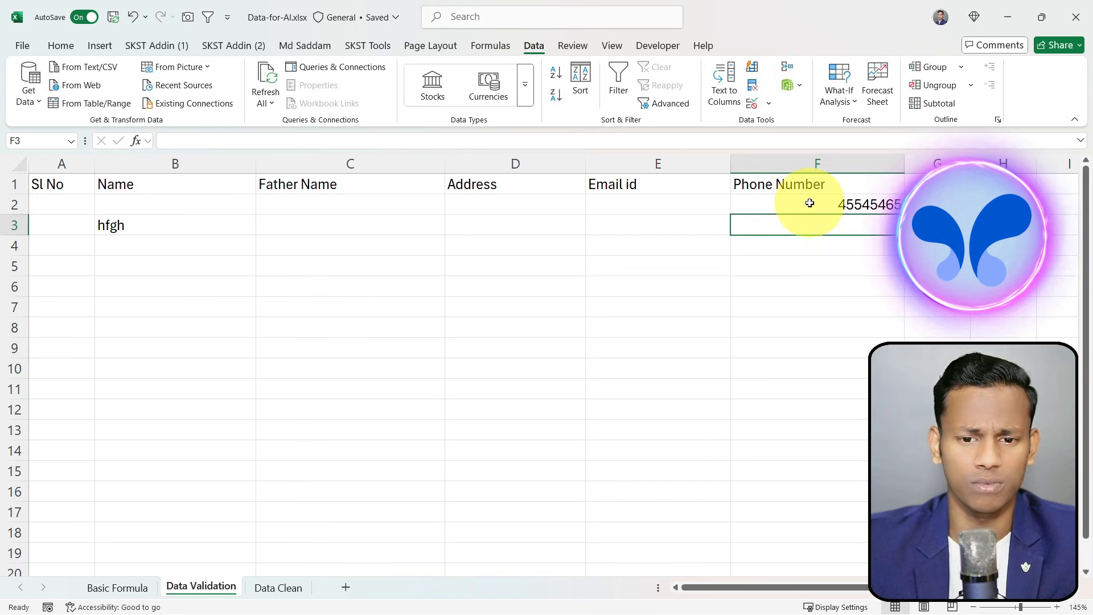
# Step: Reopen the data validation rule for cells F2 to F17 and insert len( before ISNUMBER in its formula
pyautogui.click(810, 204)
pyautogui.keyDown('shift'); pyautogui.click(791, 511); pyautogui.keyUp('shift')
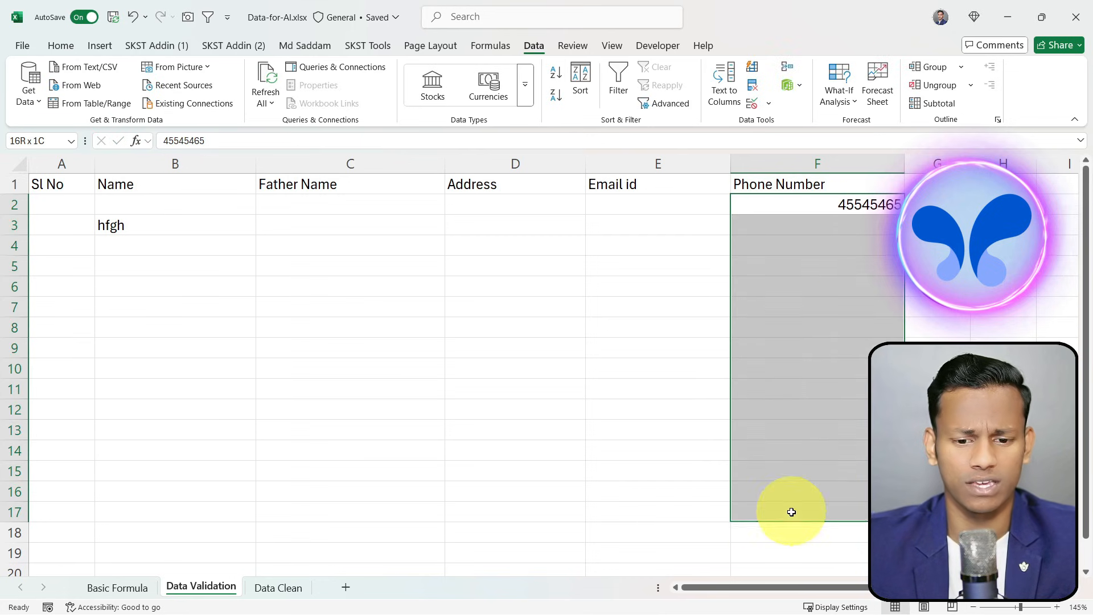
pyautogui.click(752, 104)
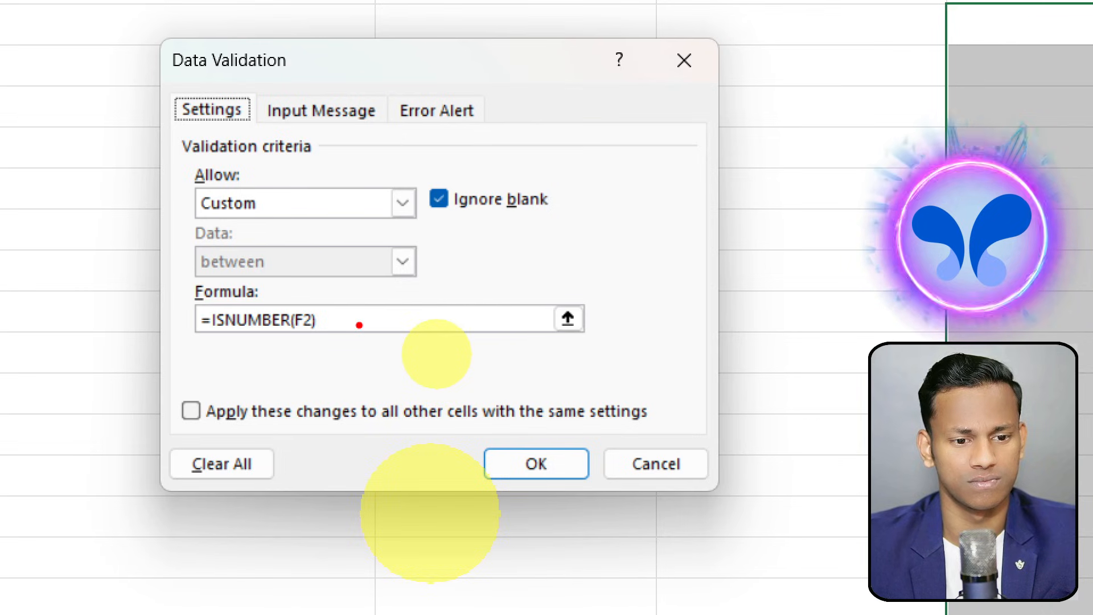
pyautogui.press('Escape')
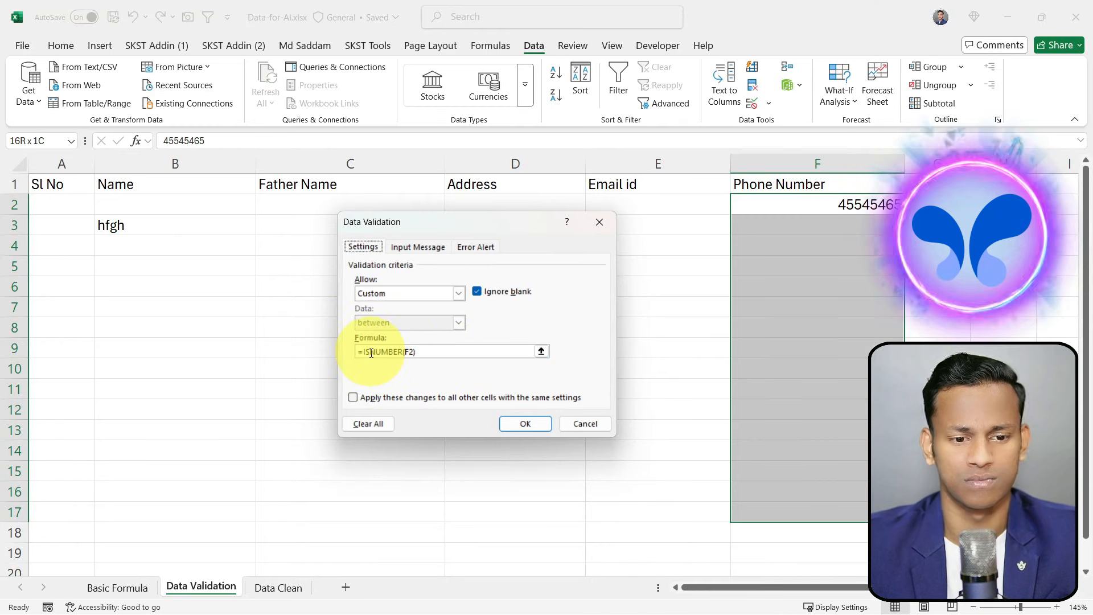
pyautogui.click(437, 355)
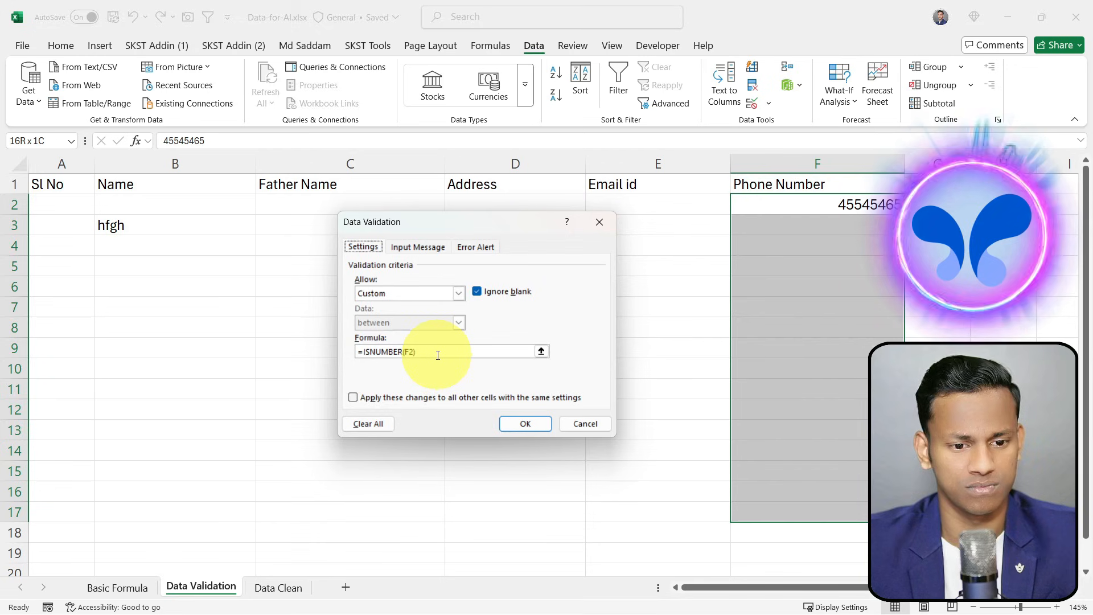
pyautogui.click(365, 351)
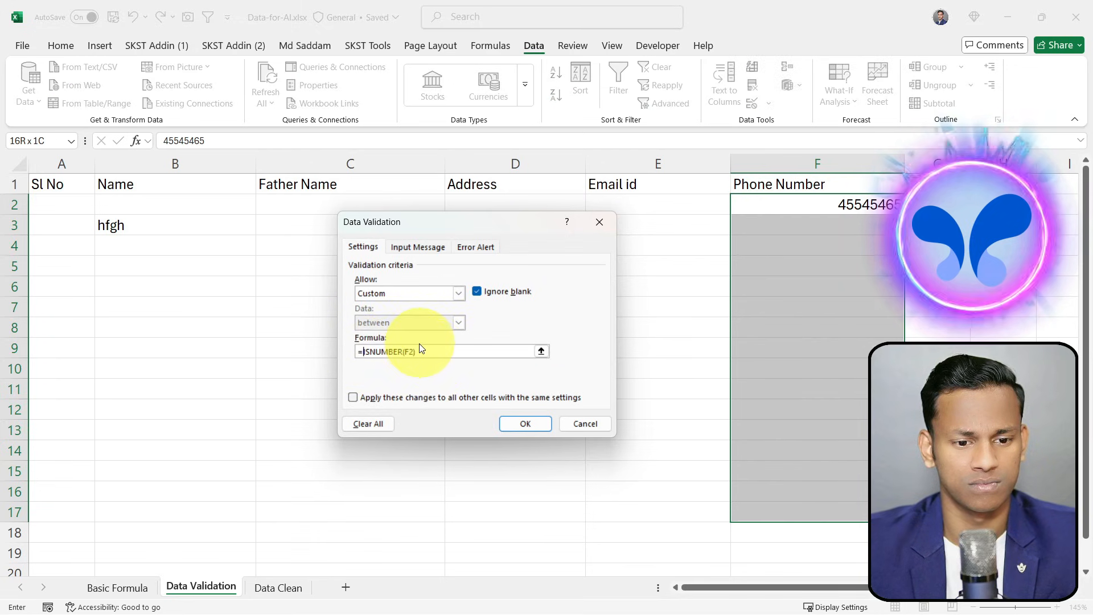
pyautogui.write('le')
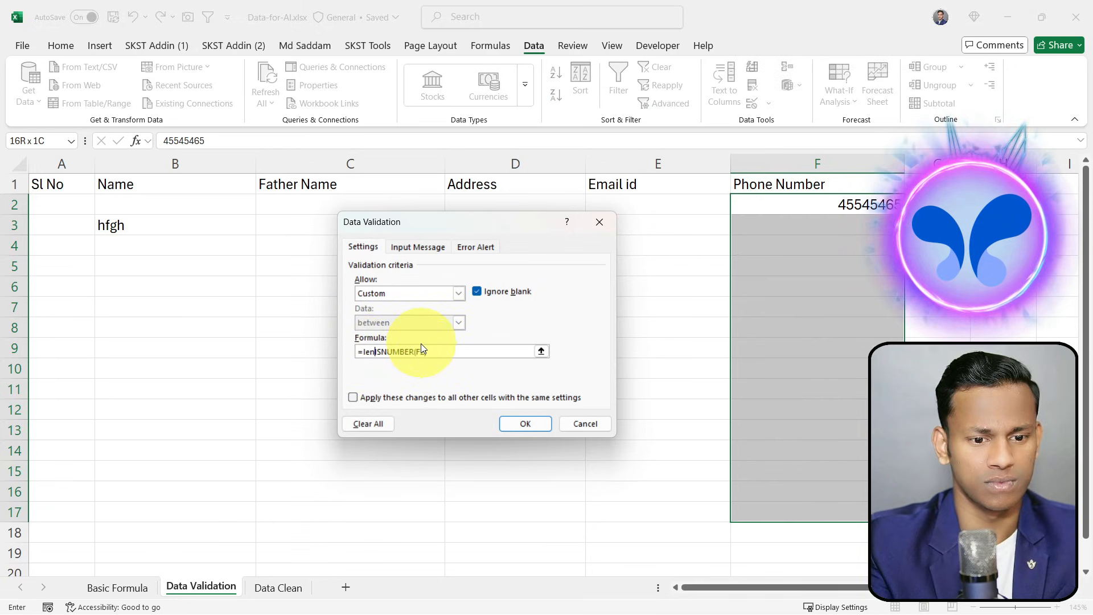
pyautogui.write('n(')
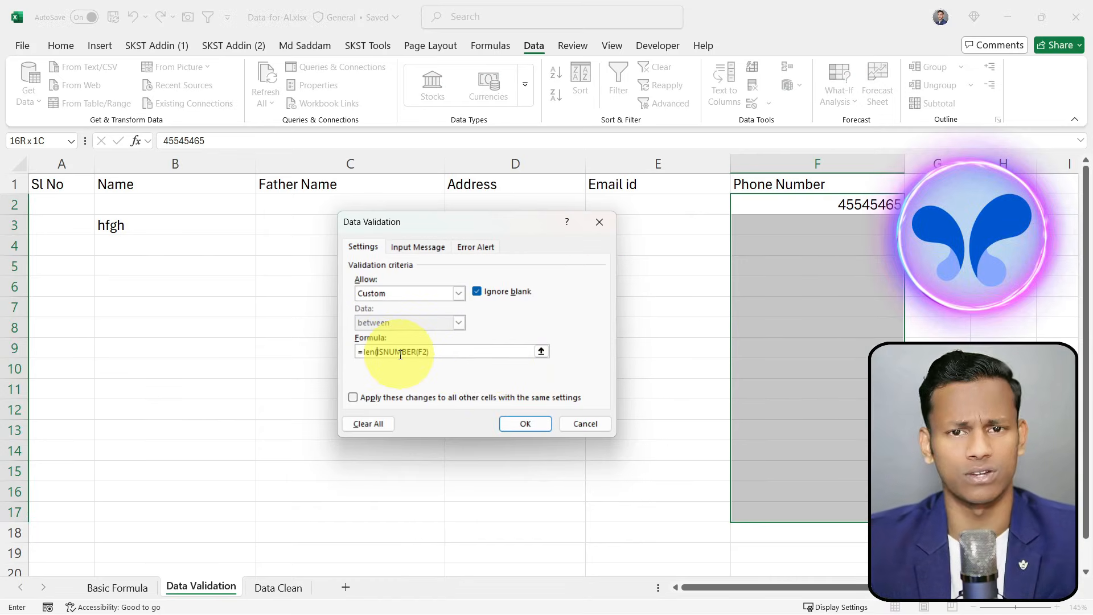
# Step: Try to apply =len(ISNUMBER(F2),10) as the custom validation formula for the Phone Number cells
pyautogui.click(378, 351)
pyautogui.press('Left')
pyautogui.press('BackSpace')
pyautogui.press('BackSpace')
pyautogui.press('BackSpace')
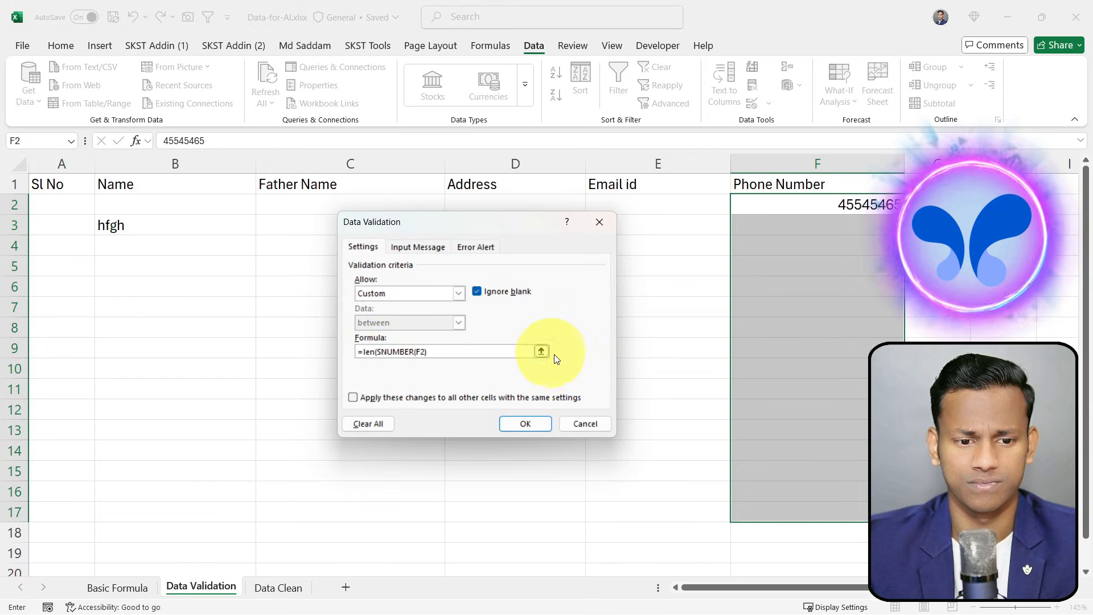
pyautogui.write('(')
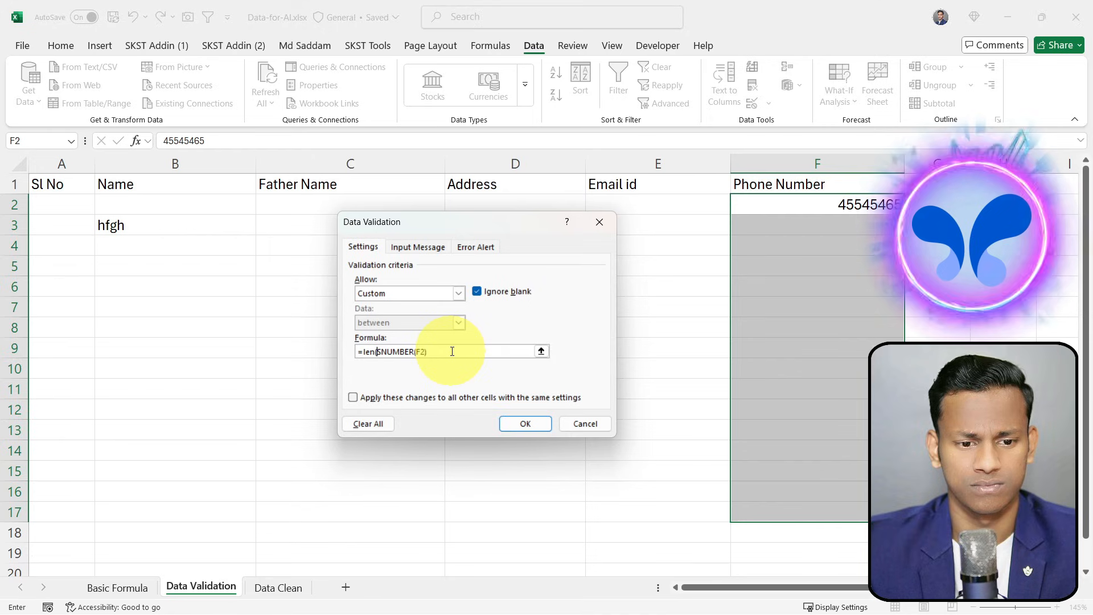
pyautogui.write('I')
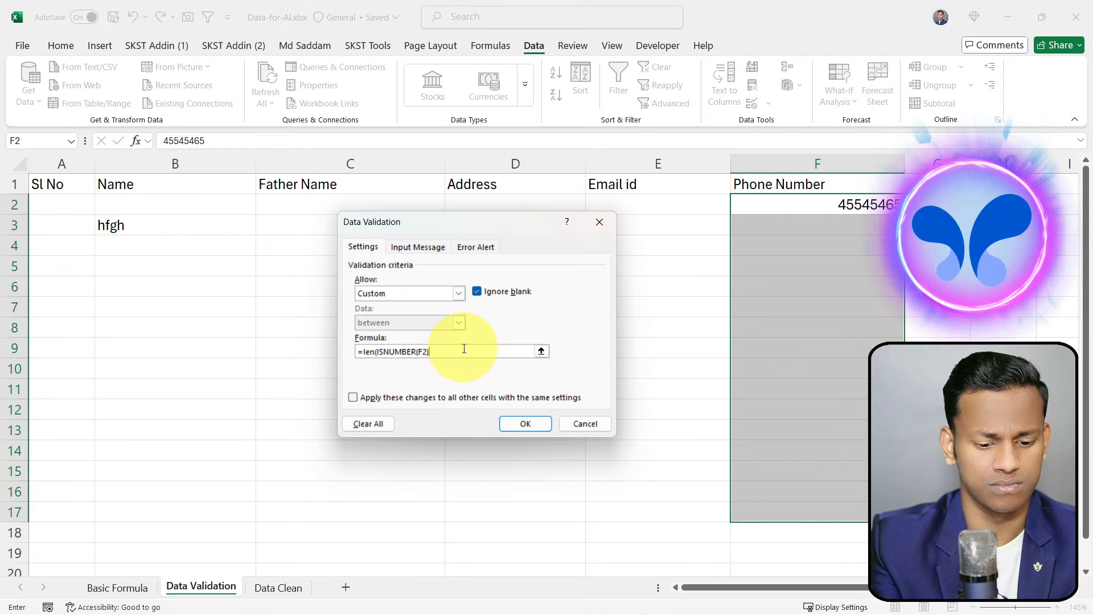
pyautogui.write(',10')
pyautogui.write(')')
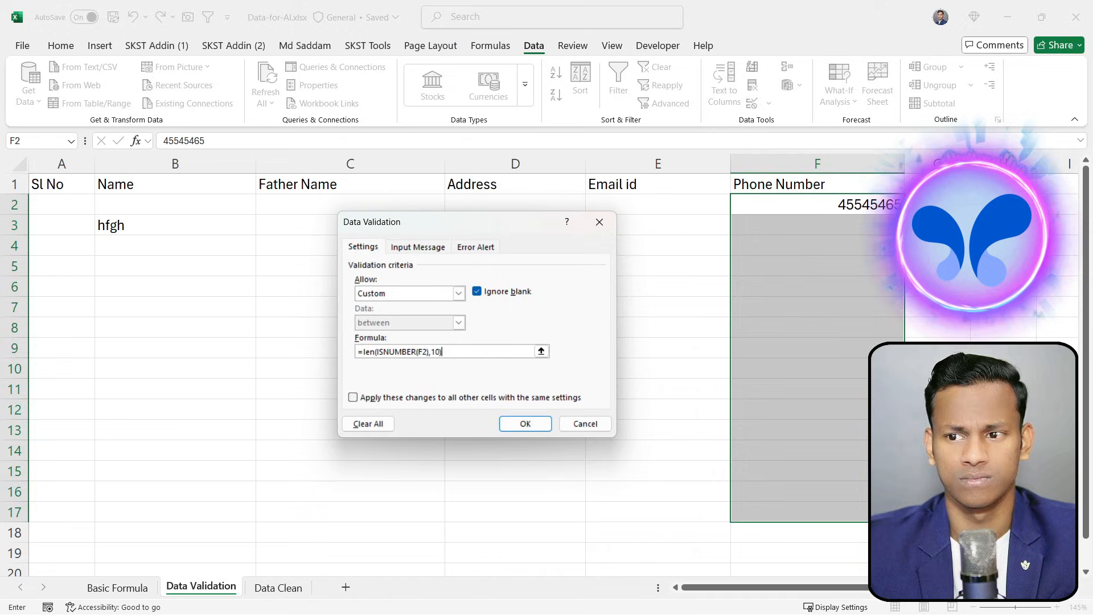
pyautogui.moveTo(1092, 57); pyautogui.dragTo(700, 1)
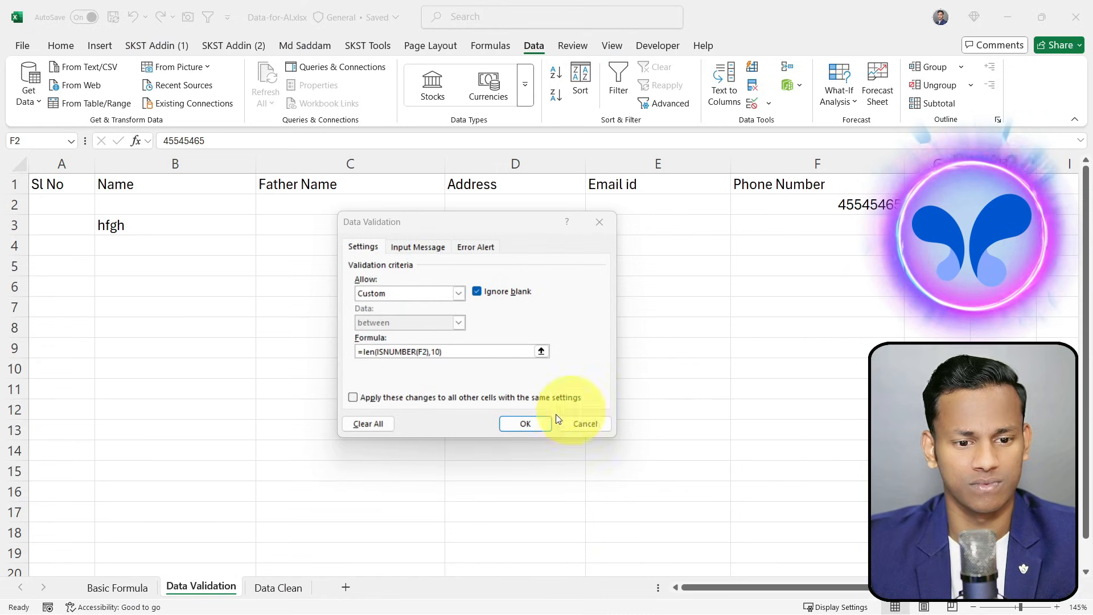
pyautogui.click(525, 424)
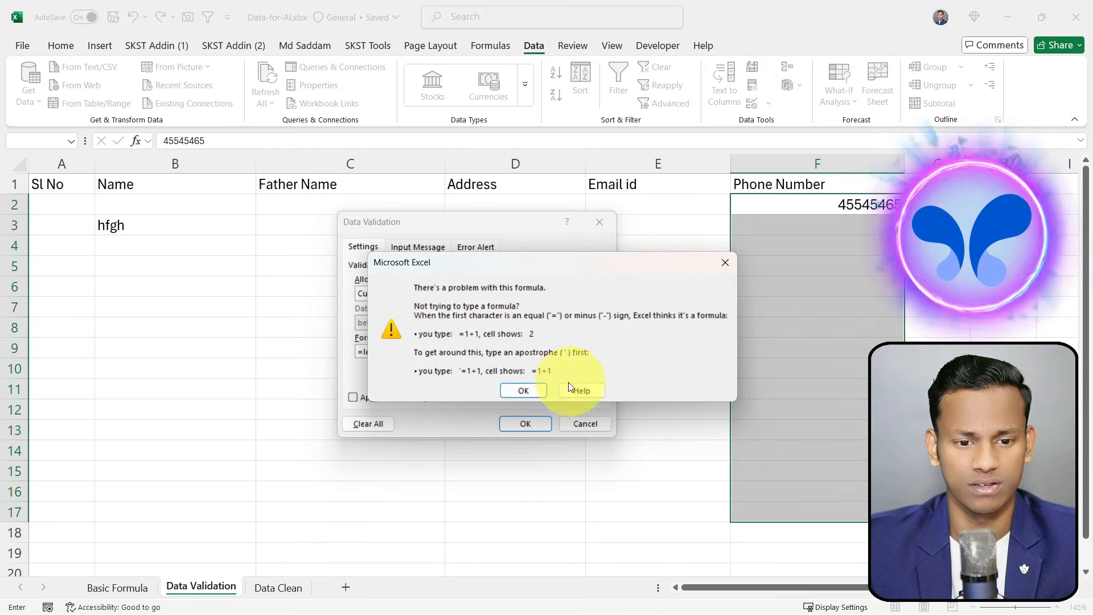
pyautogui.click(520, 391)
# Step: Restore the Phone Number validation formula to =ISNUMBER(F2) and apply the rule
pyautogui.press('BackSpace')
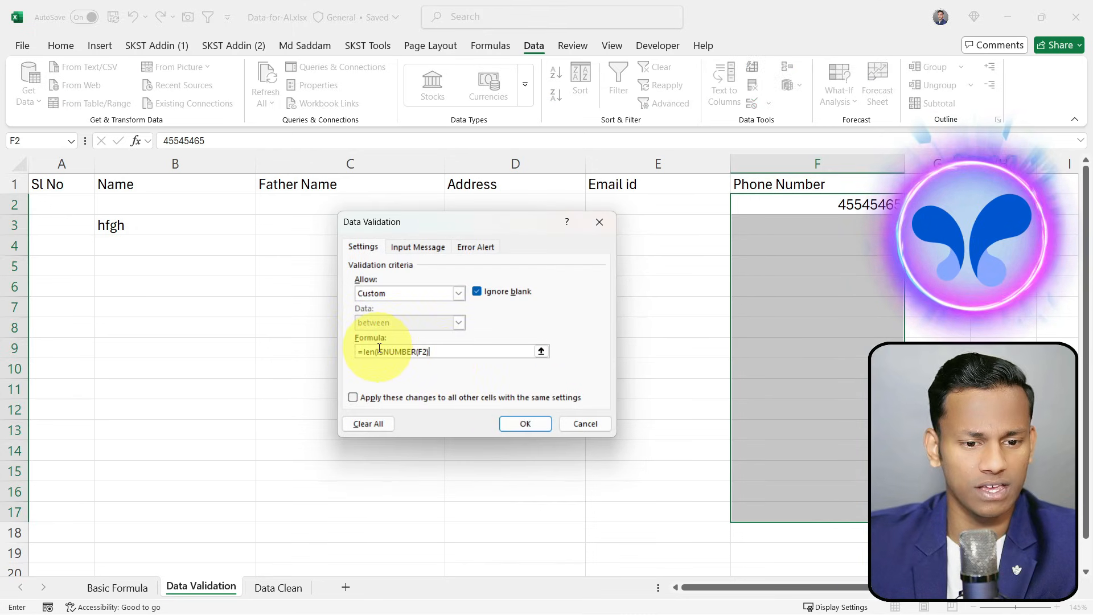
pyautogui.press('BackSpace')
pyautogui.press('BackSpace')
pyautogui.press('BackSpace')
pyautogui.press('BackSpace')
pyautogui.write('i')
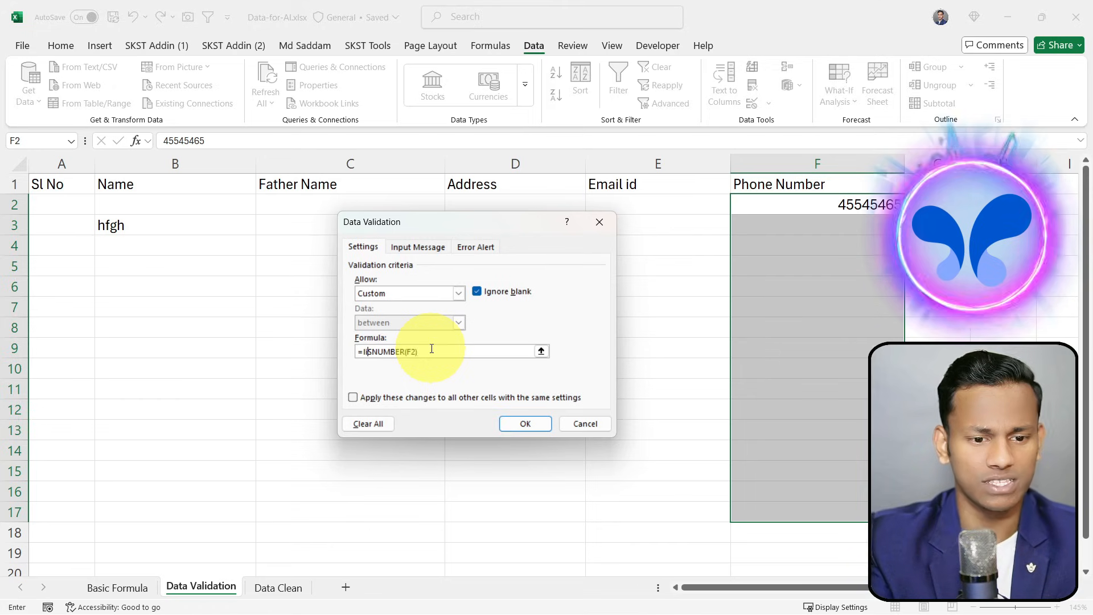
pyautogui.press('Return')
pyautogui.click(541, 354)
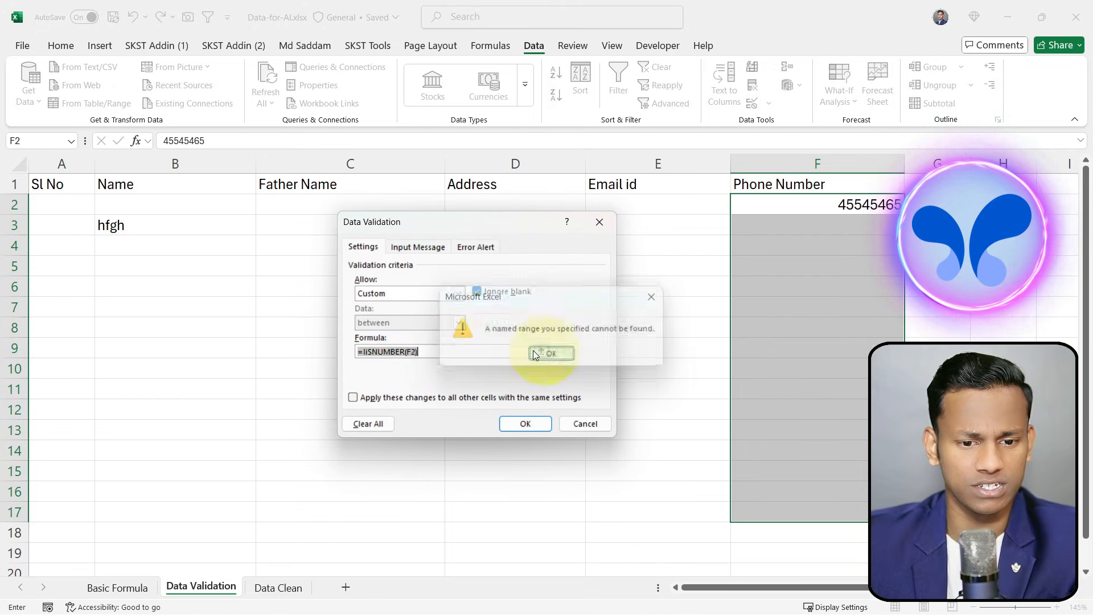
pyautogui.click(365, 351)
pyautogui.press('BackSpace')
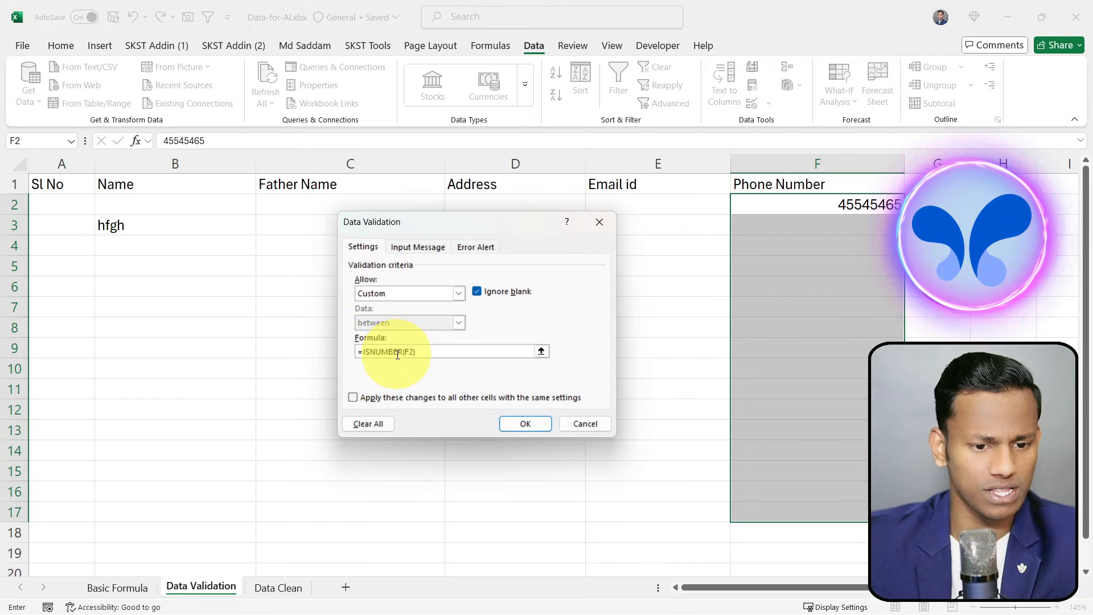
pyautogui.press('Return')
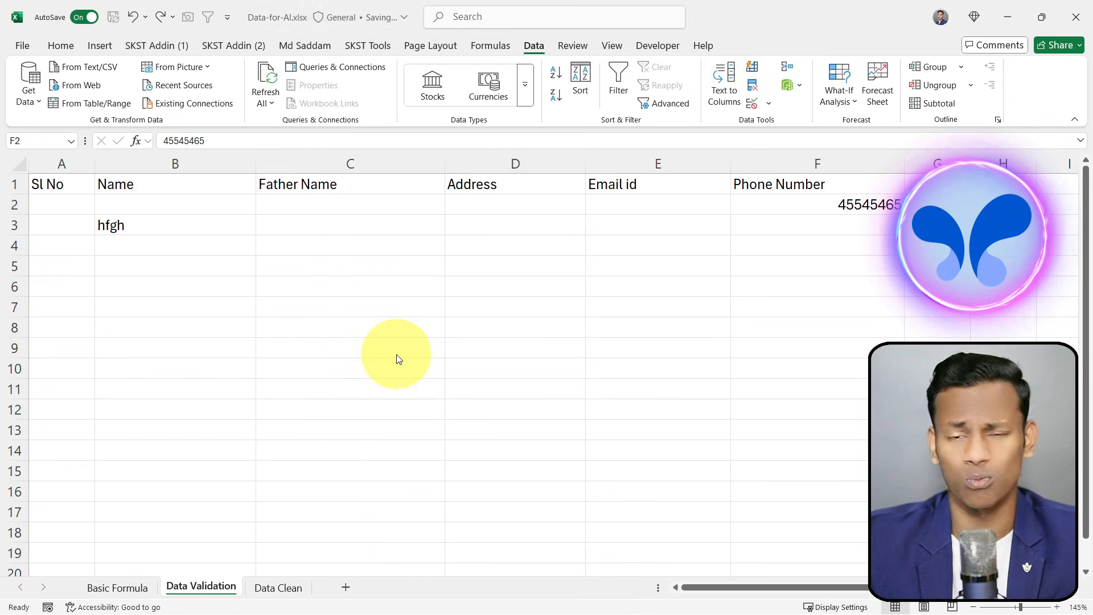
pyautogui.click(794, 242)
pyautogui.click(651, 242)
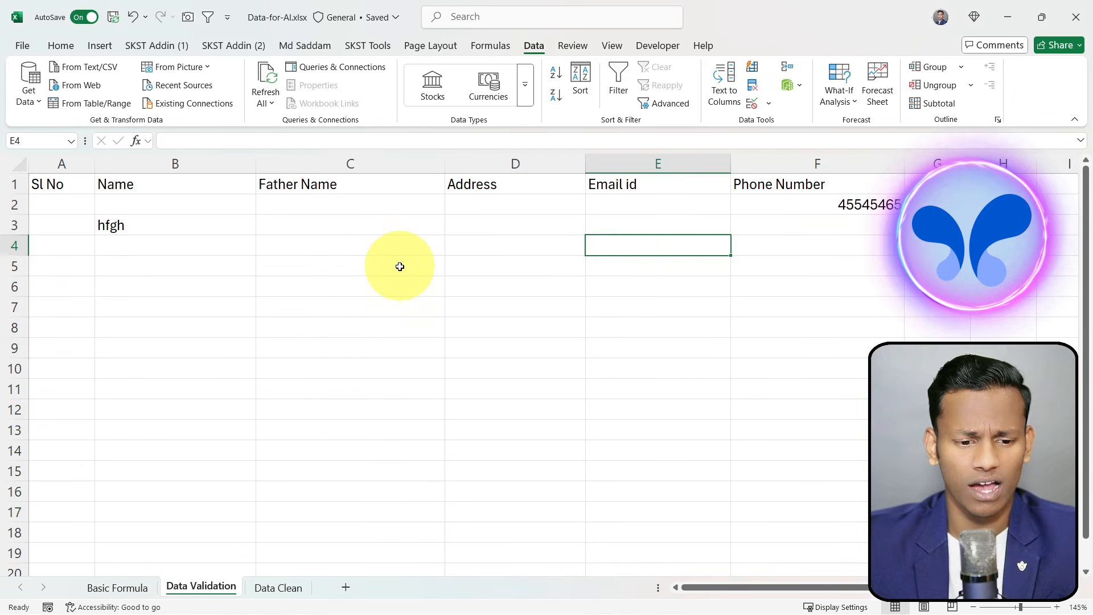
pyautogui.click(395, 294)
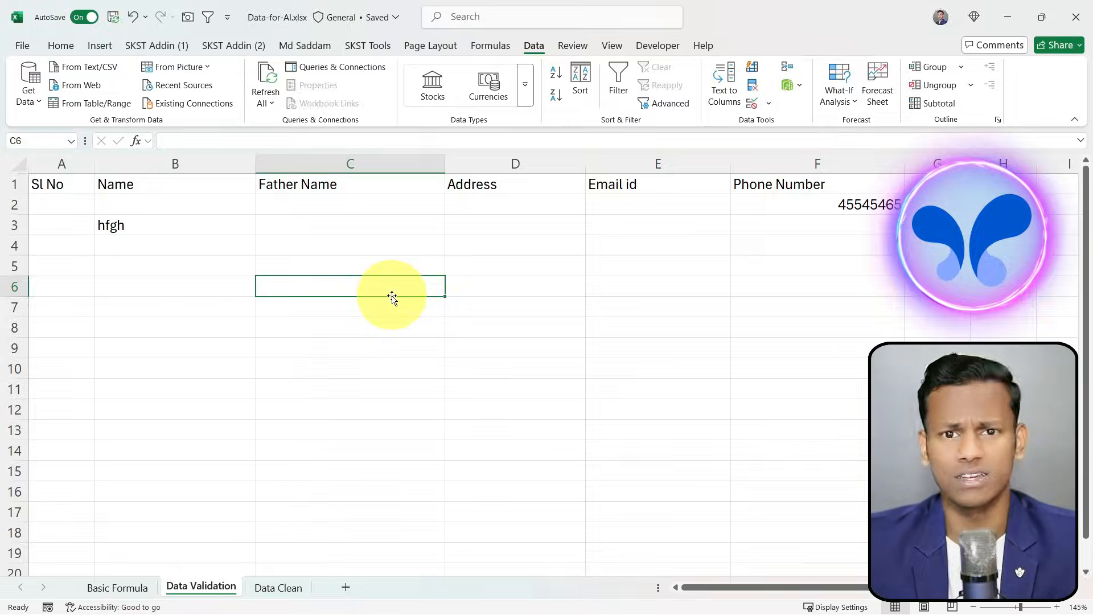
# Step: Switch to the Data Clean sheet and examine the comma-separated customer records in column A
pyautogui.click(273, 588)
pyautogui.click(366, 424)
pyautogui.hotkey('ctrl', 'Home')
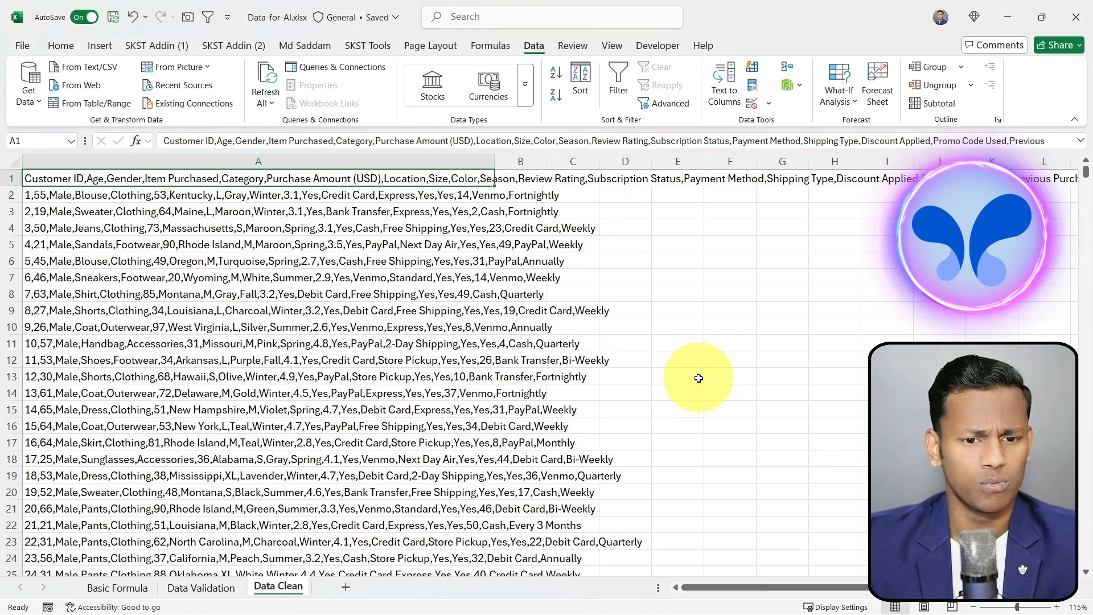
pyautogui.click(624, 359)
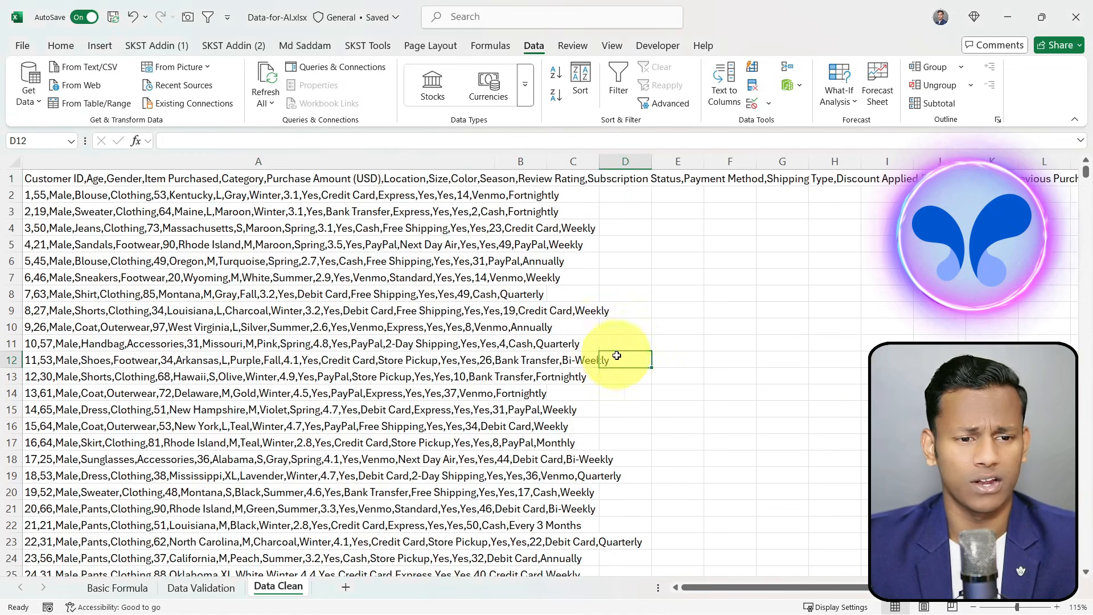
pyautogui.click(57, 178)
pyautogui.click(167, 276)
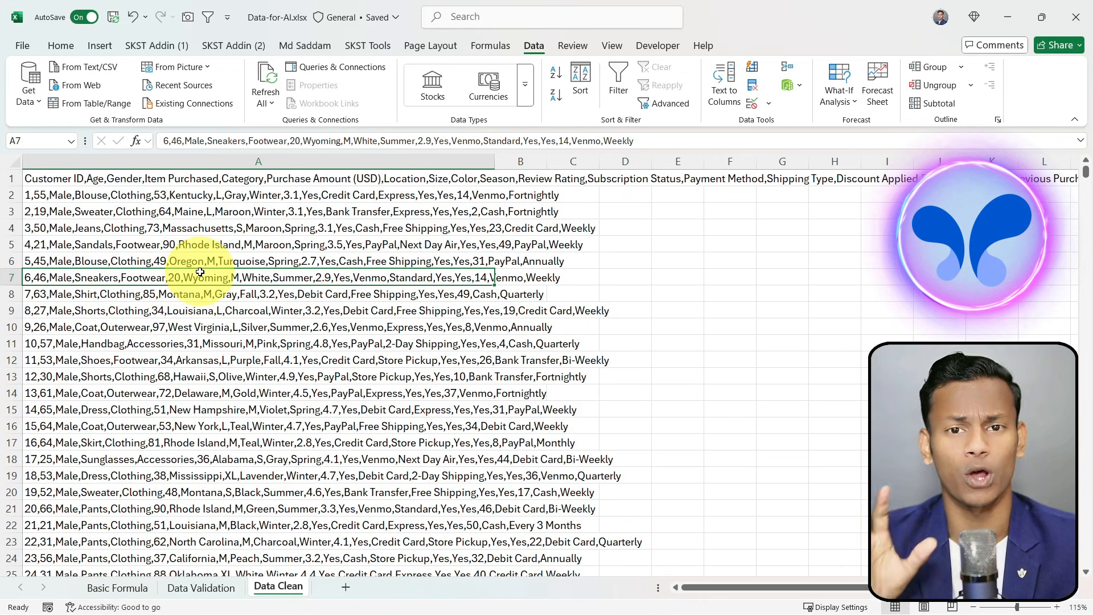
# Step: Start Text to Columns on the records in A1:A3901 as delimited data, with comma enabled as a delimiter
pyautogui.click(44, 180)
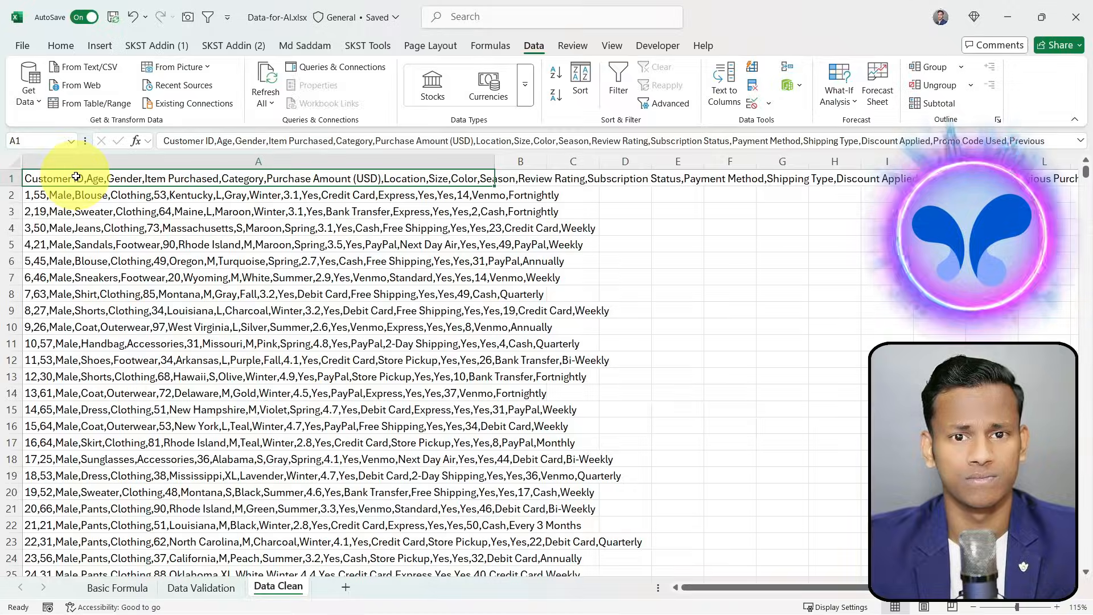
pyautogui.hotkey('ctrl', 'shift', 'Down')
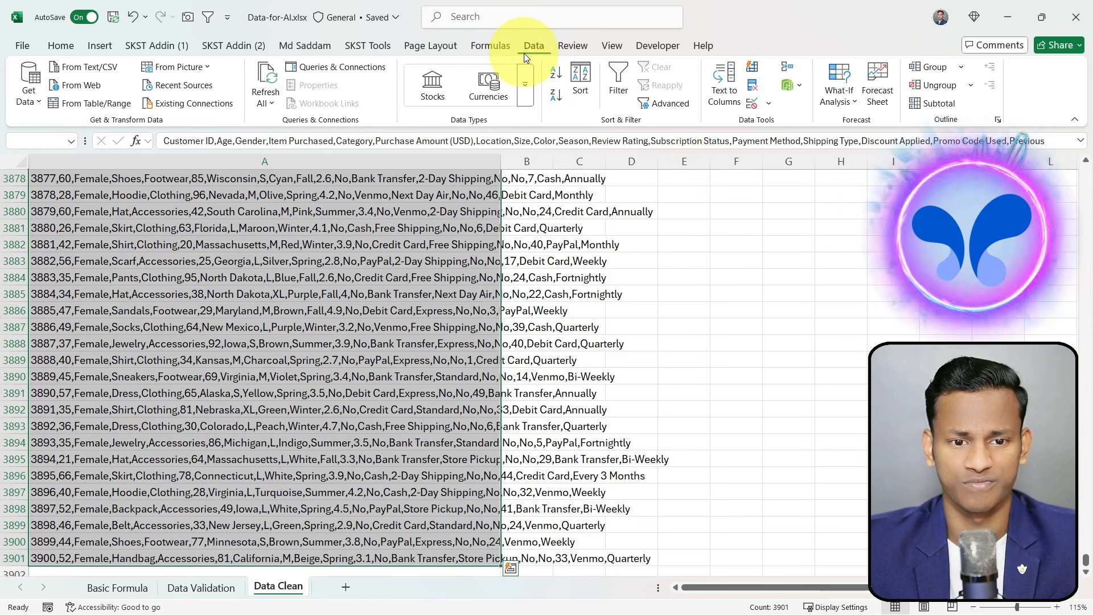
pyautogui.click(726, 91)
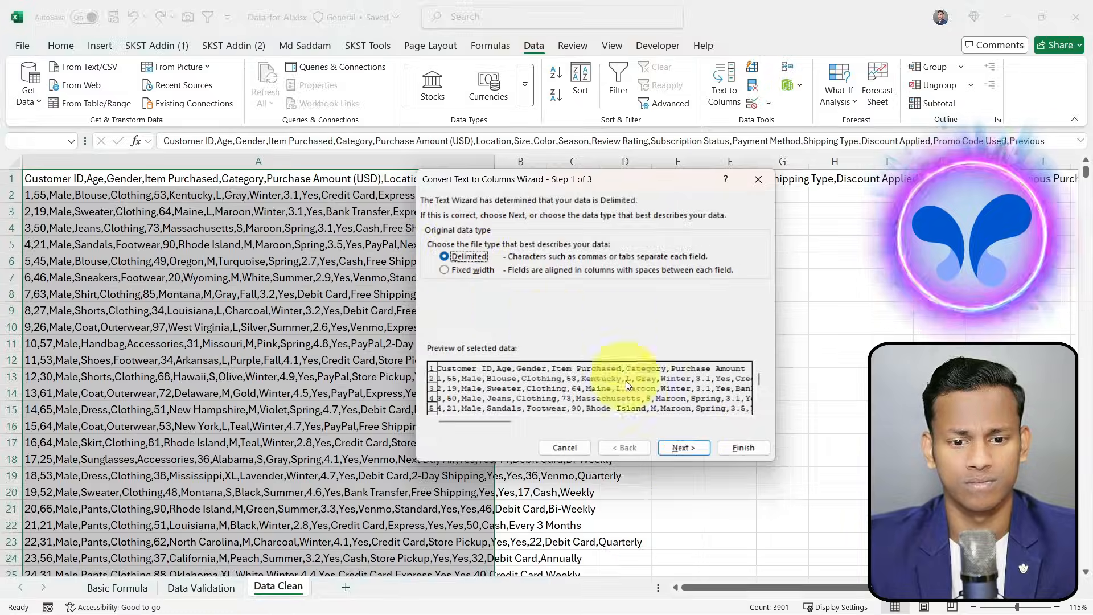
pyautogui.click(684, 448)
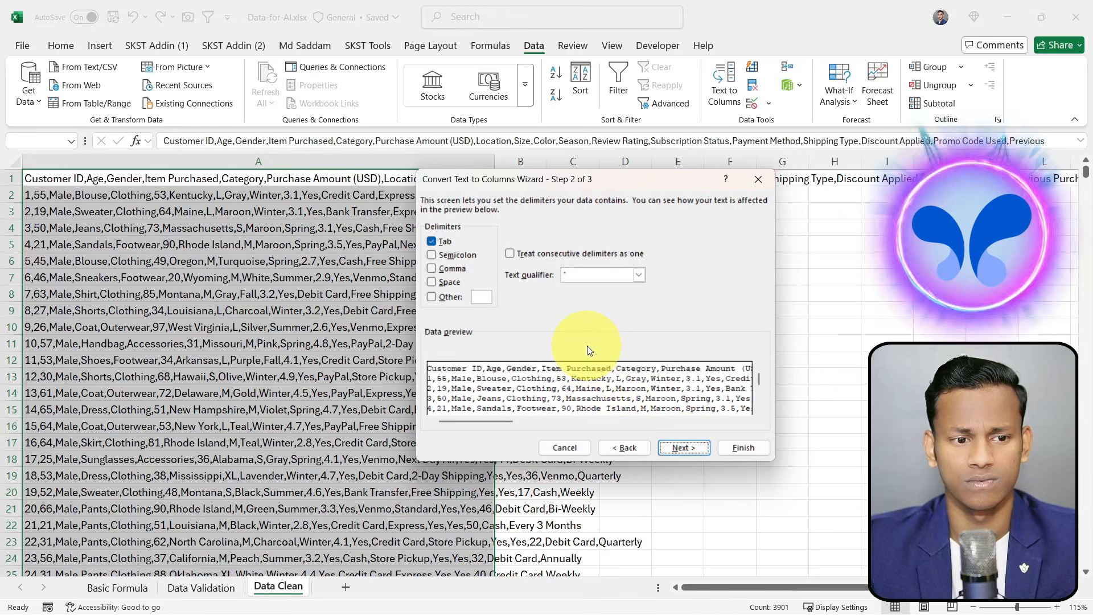
pyautogui.click(431, 268)
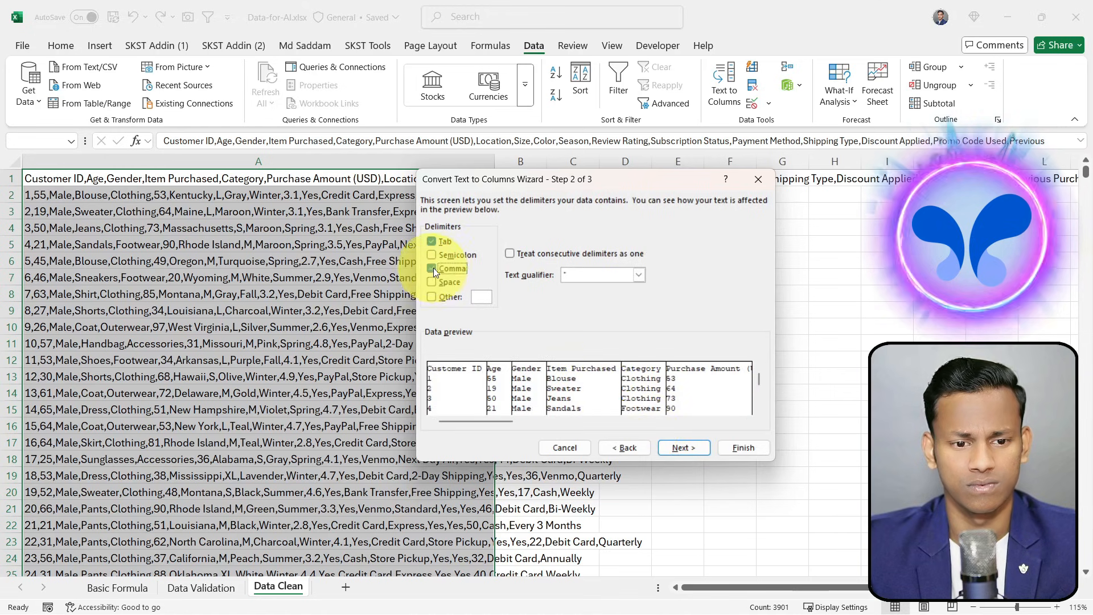
pyautogui.click(683, 448)
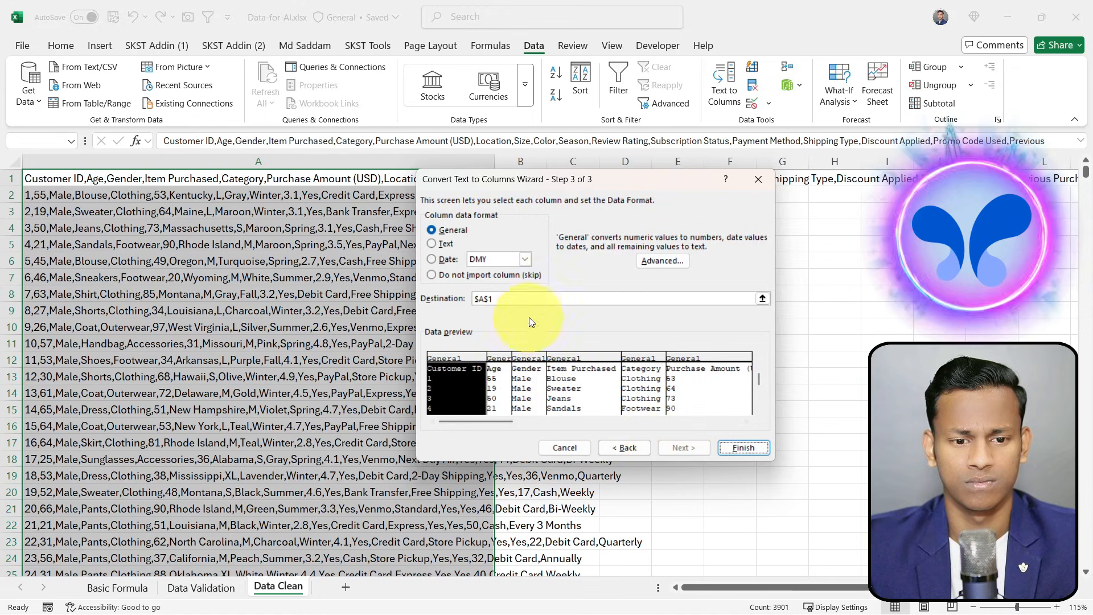
# Step: Set the destination of the split data to cell E1 and complete the Text to Columns conversion
pyautogui.click(538, 300)
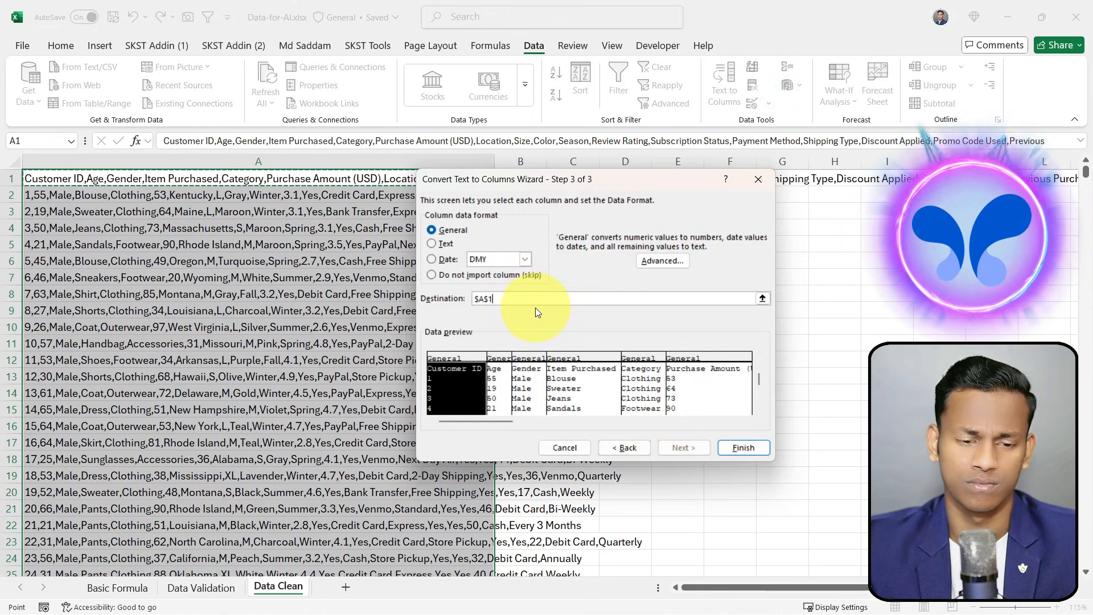
pyautogui.click(674, 179)
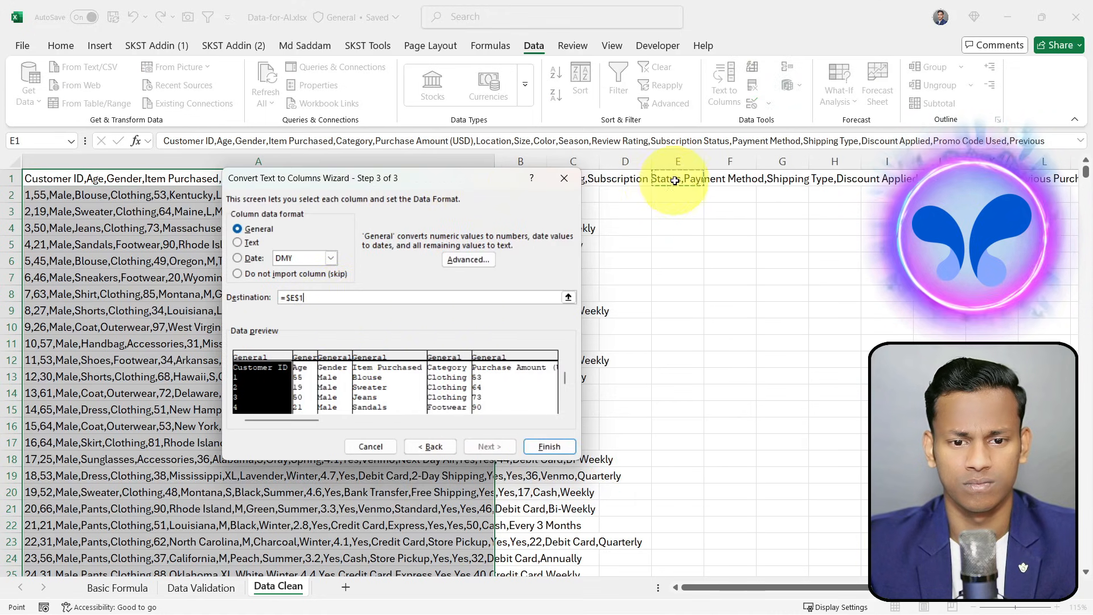
pyautogui.click(548, 447)
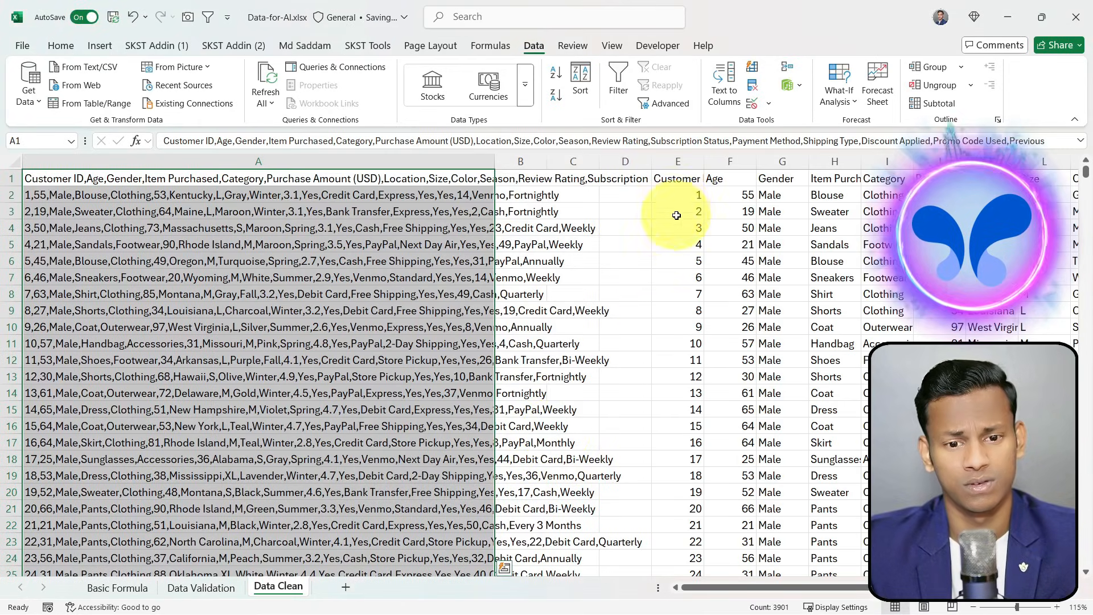
# Step: Examine the split customer records from the Customer ID column in E through the Frequency of Purchases column
pyautogui.click(675, 191)
pyautogui.click(660, 179)
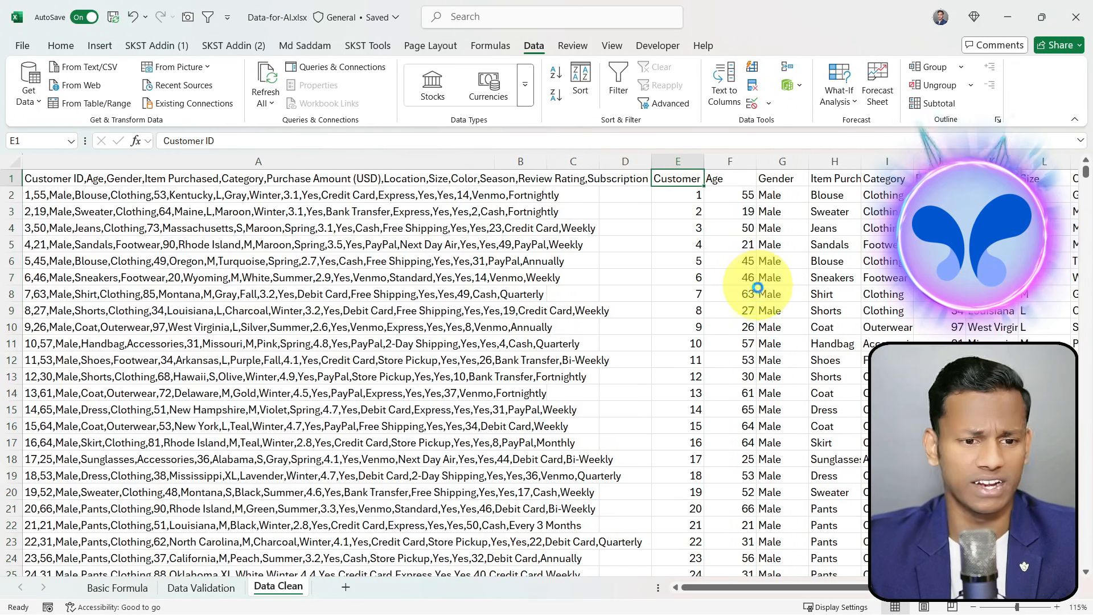
pyautogui.keyDown('ctrl'); pyautogui.scroll(-4, 708, 329); pyautogui.keyUp('ctrl')
pyautogui.keyDown('ctrl'); pyautogui.scroll(3, 716, 336); pyautogui.keyUp('ctrl')
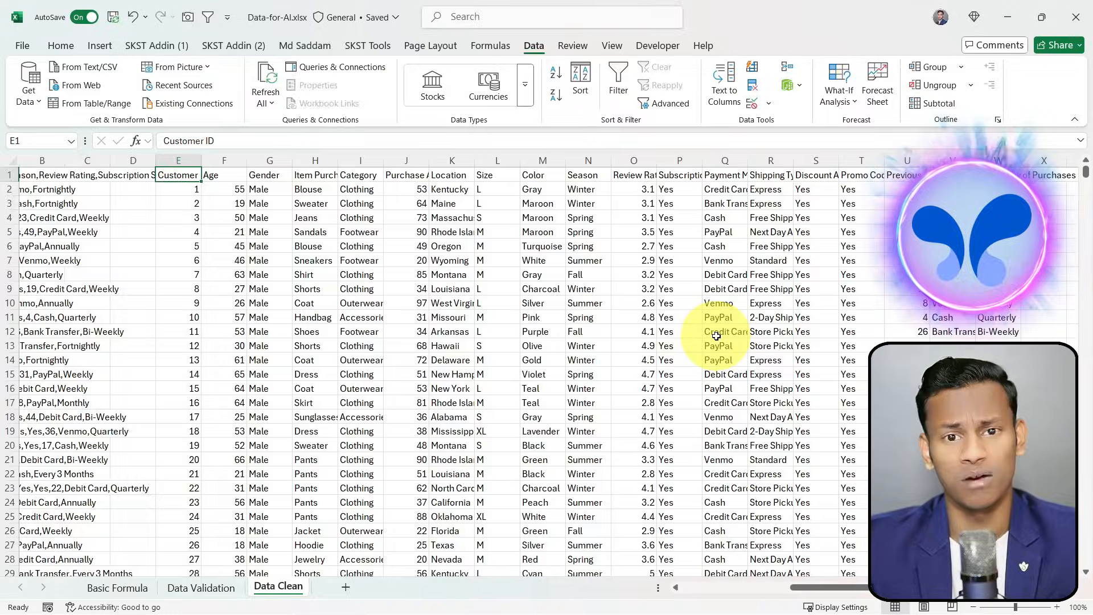
pyautogui.scroll(-4, 716, 336)
pyautogui.scroll(5, 716, 336)
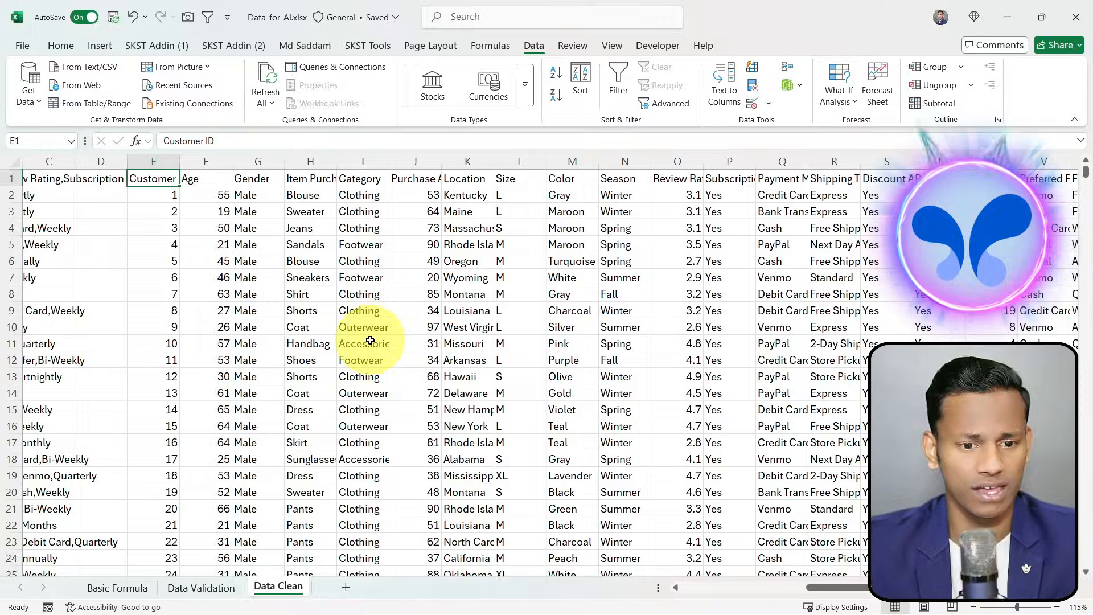
pyautogui.scroll(-3, 378, 330)
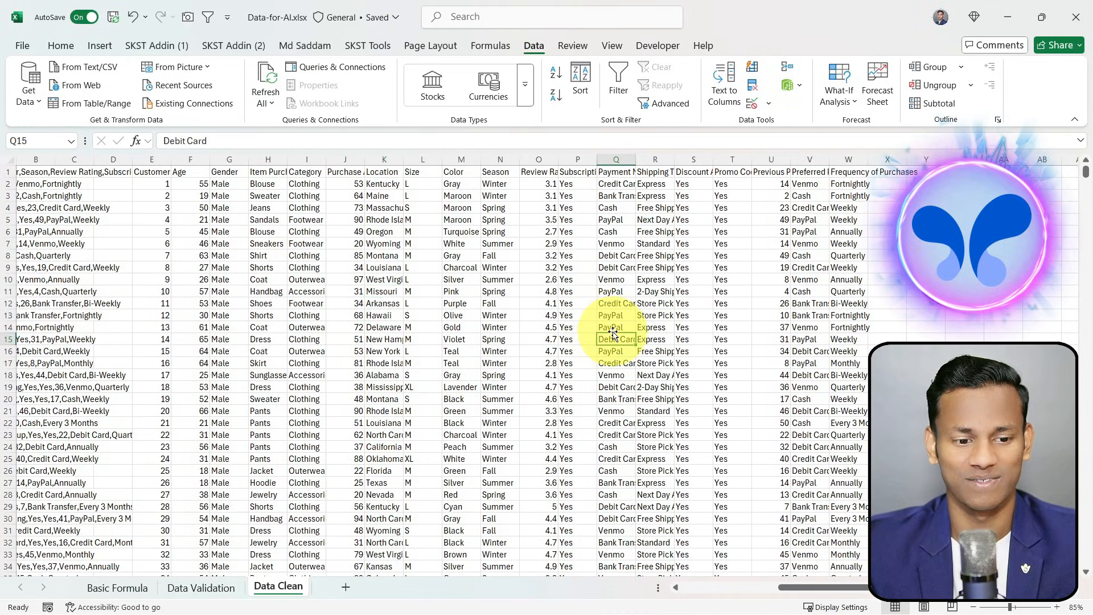
pyautogui.click(615, 283)
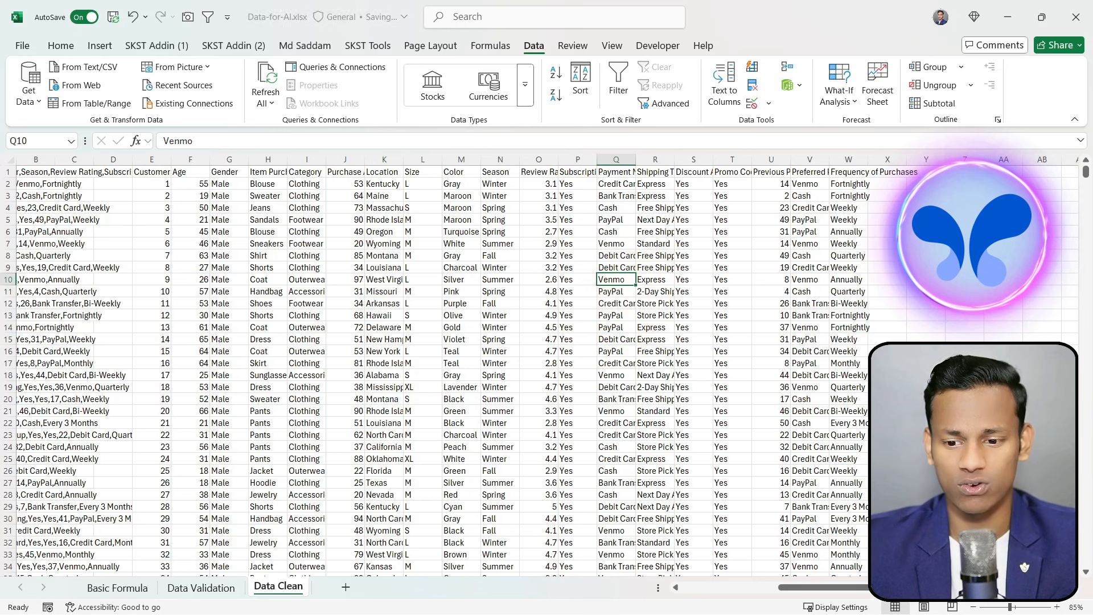
pyautogui.hotkey('alt', 'Tab')
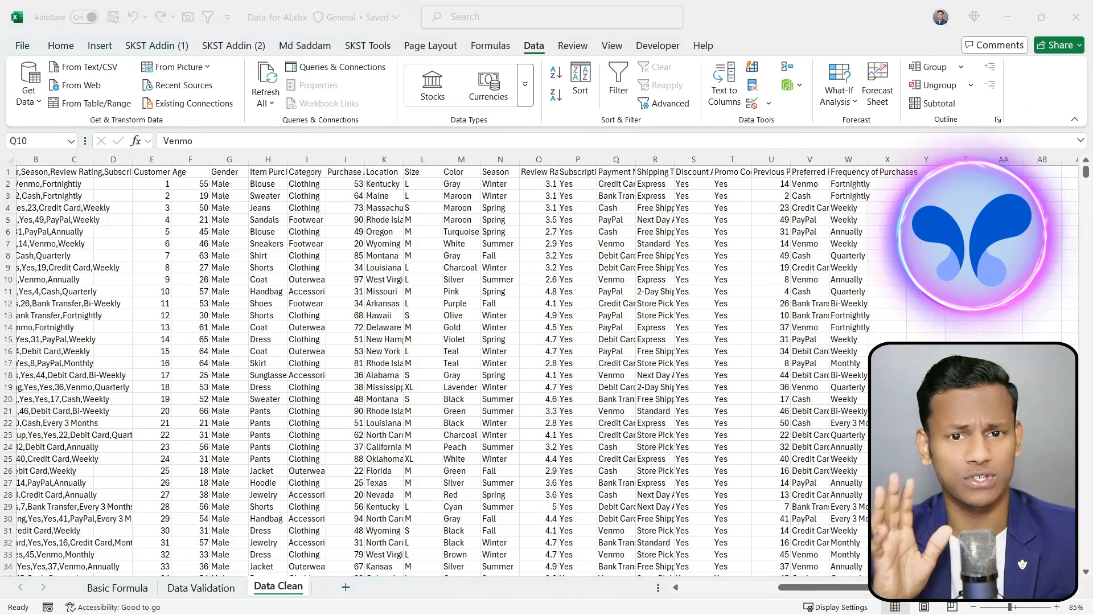